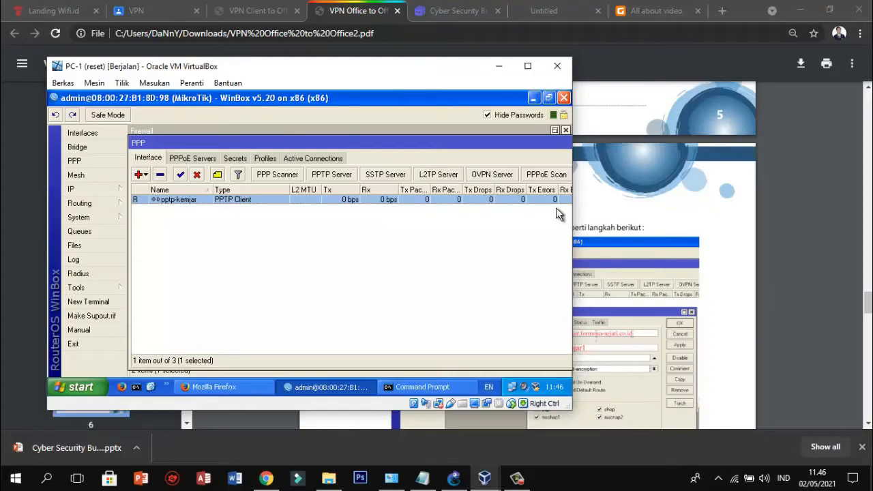
Read step 14 of the VPN Office to Office guide on the PPTP client connection and the new IP address
left_click(660, 212)
left_click_drag(866, 300, 866, 316)
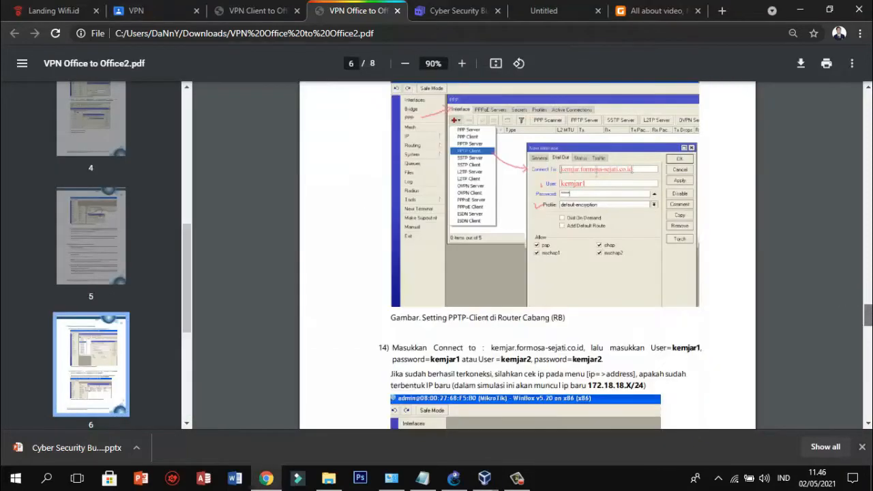
scroll(740, 418, "down", 2)
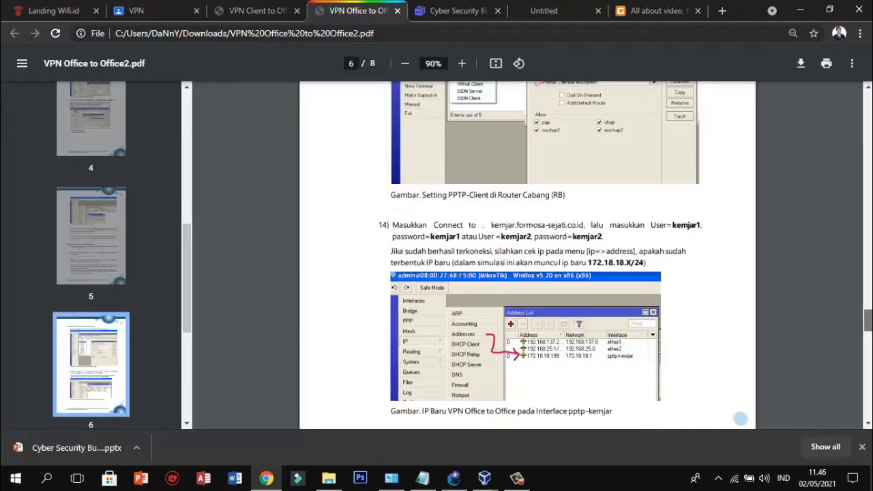
scroll(740, 418, "down", 1)
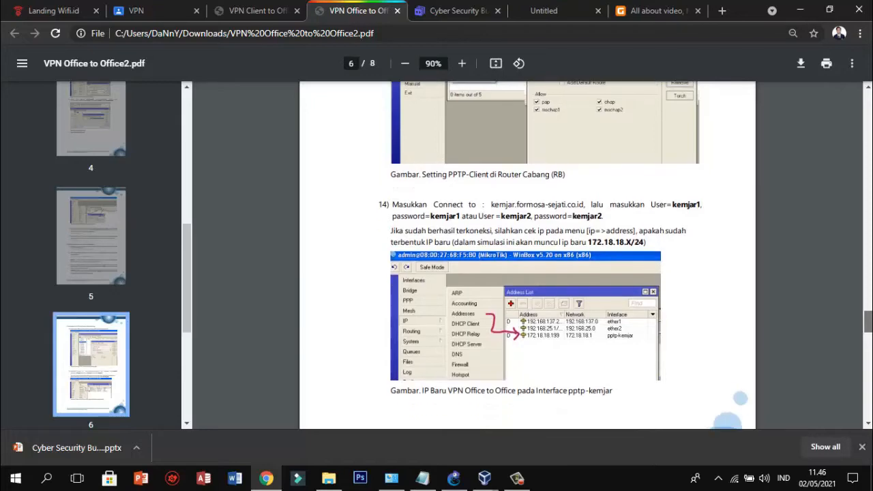
scroll(527, 273, "down", 1)
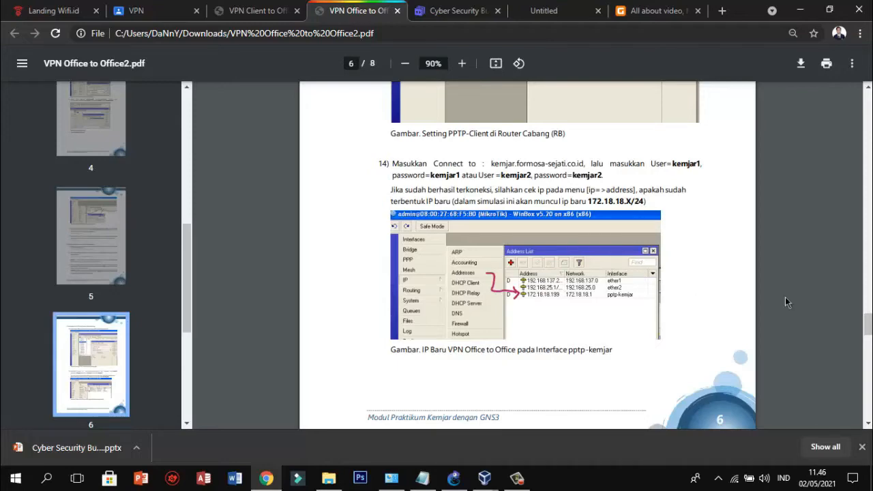
left_click_drag(868, 319, 868, 333)
scroll(527, 256, "up", 1)
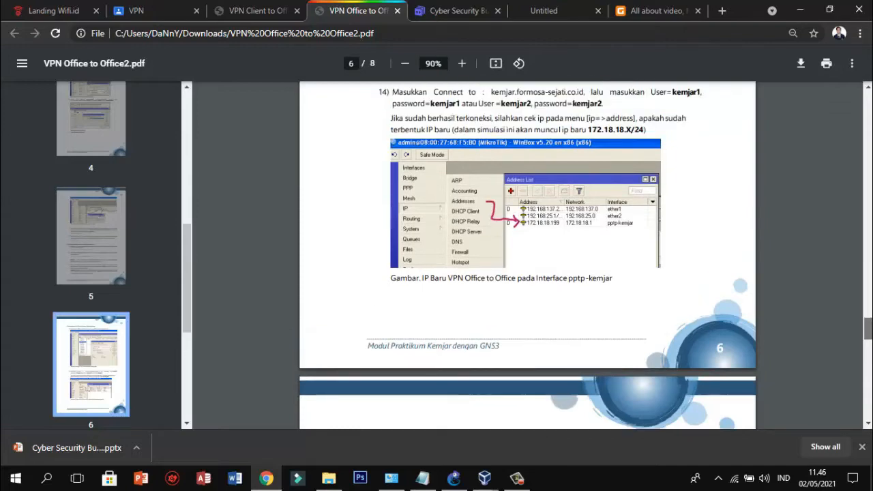
left_click_drag(868, 328, 868, 331)
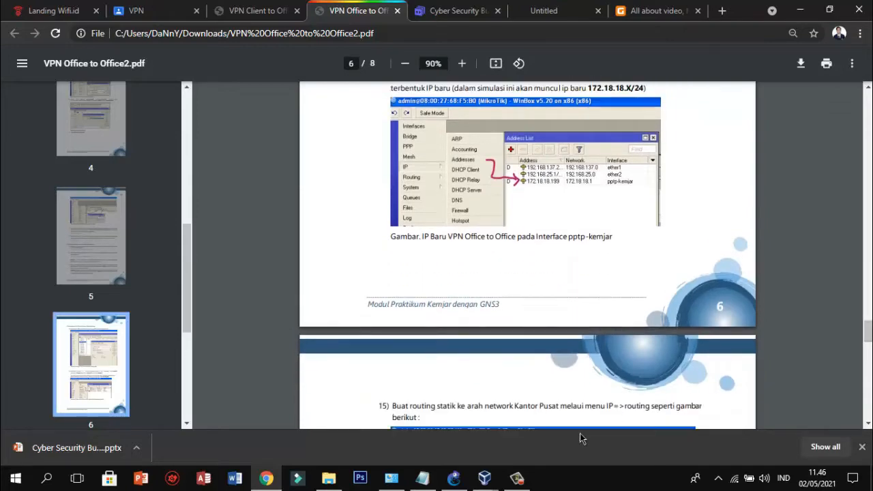
Switch to the PC-1 virtual machine and check the pptp-kemjar interface's entry in WinBox's IP address list, then close the list
left_click(485, 478)
left_click(458, 413)
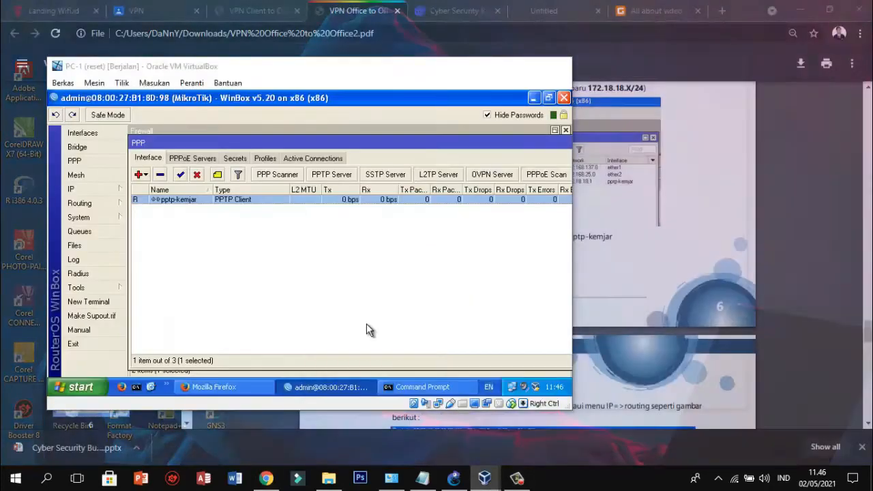
left_click(91, 188)
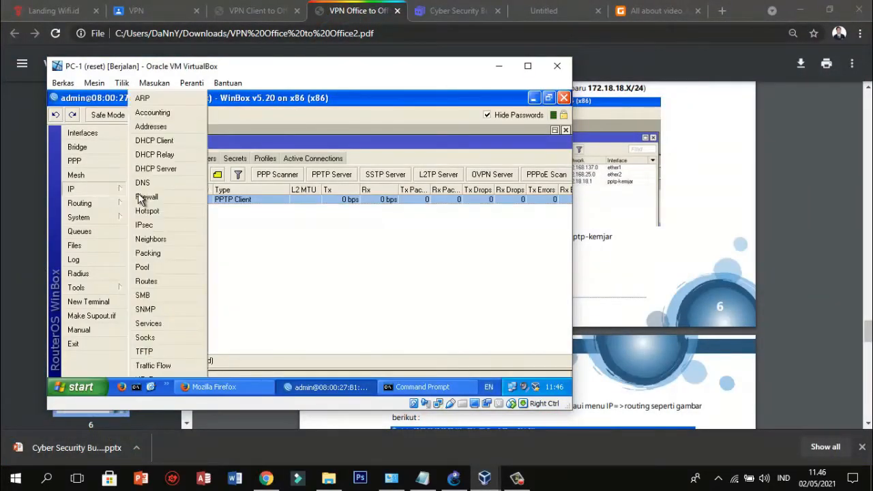
left_click(150, 126)
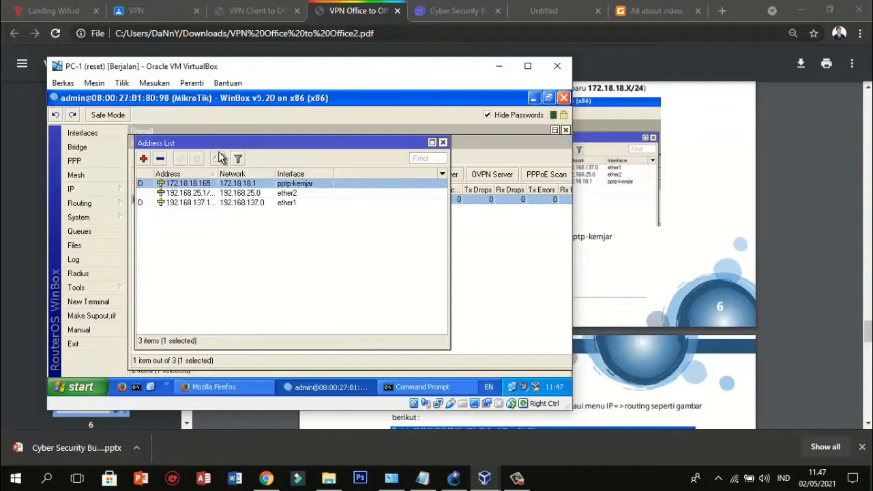
left_click(307, 234)
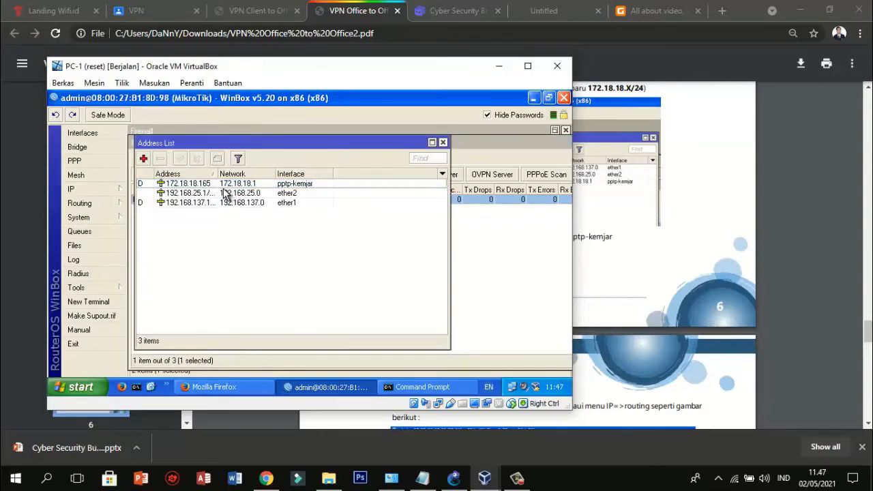
left_click(248, 185)
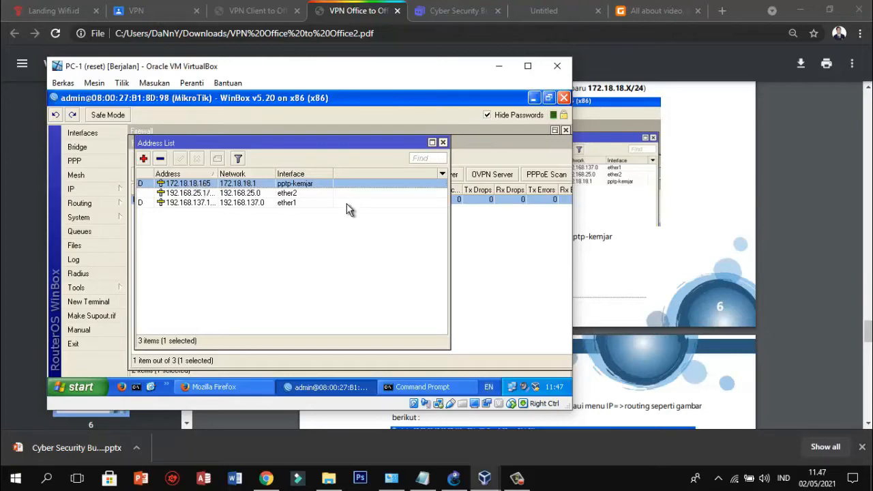
left_click(443, 142)
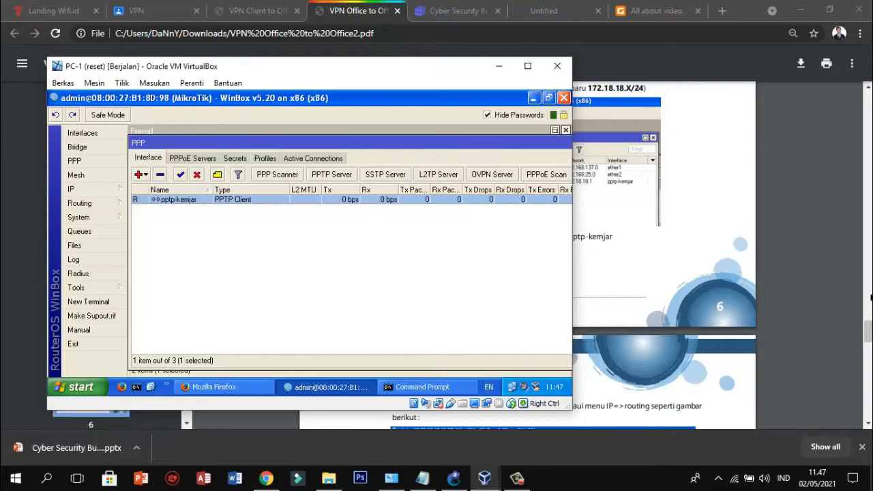
Read step 15 of the PDF guide on creating a static route to the head office network
left_click(867, 331)
scroll(867, 331, "down", 3)
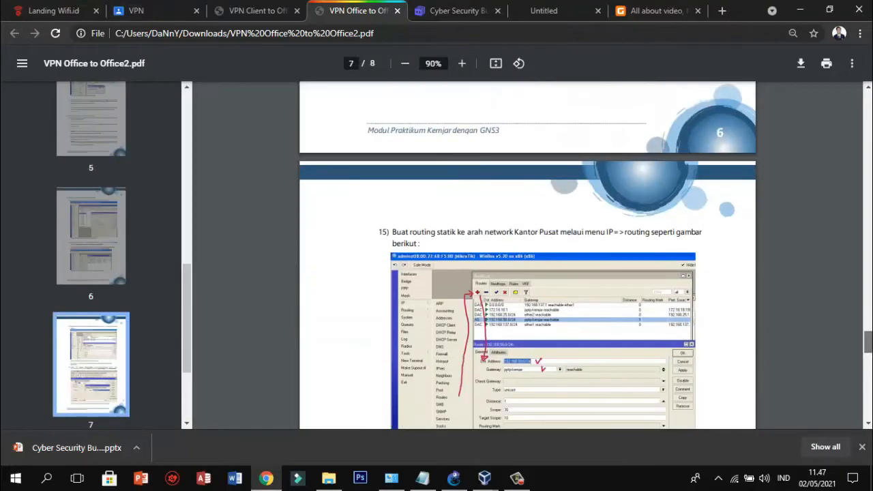
scroll(527, 256, "up", 1)
scroll(528, 256, "down", 2)
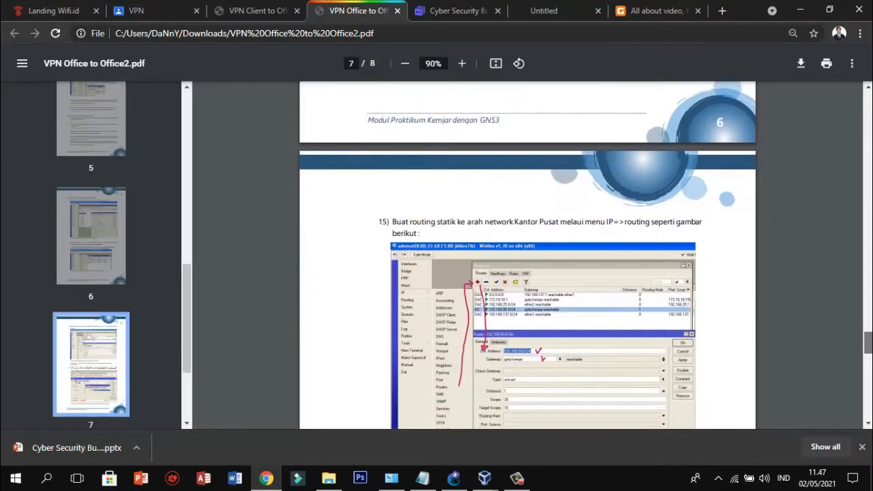
scroll(527, 256, "down", 1)
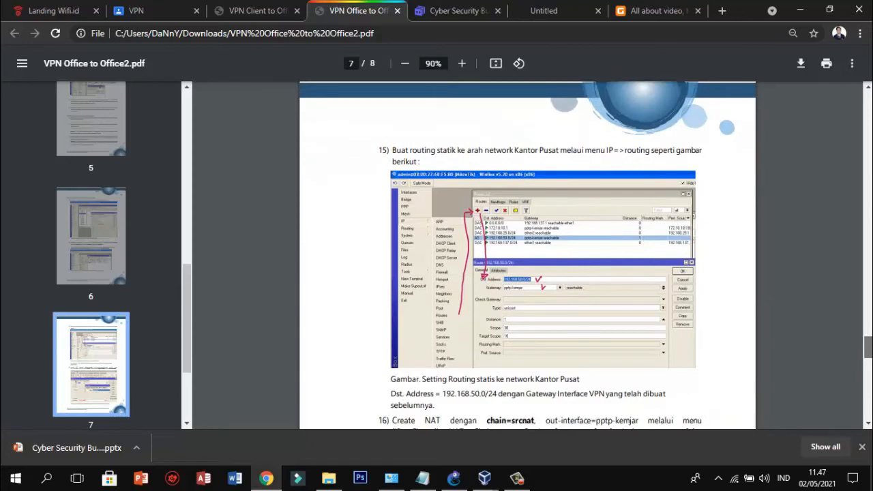
scroll(527, 255, "up", 1)
scroll(503, 238, "down", 1)
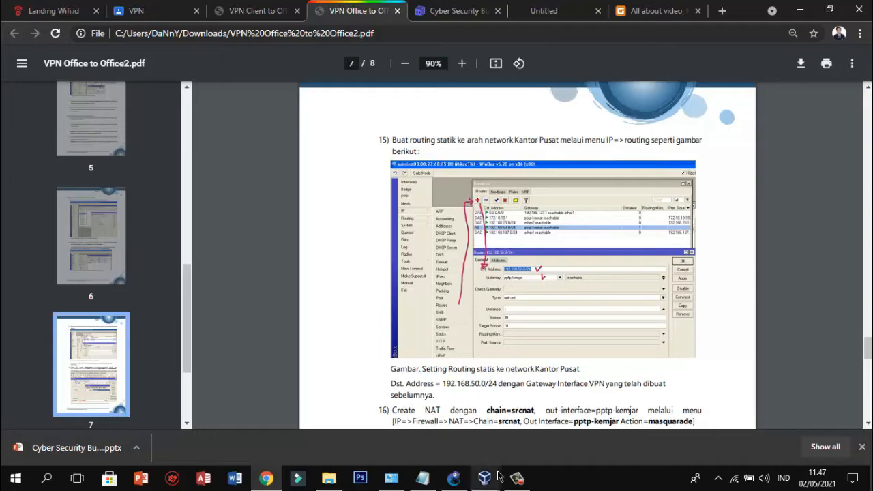
Switch back to the PC-1 virtual machine and open WinBox's IP route list
mouse_move(514, 481)
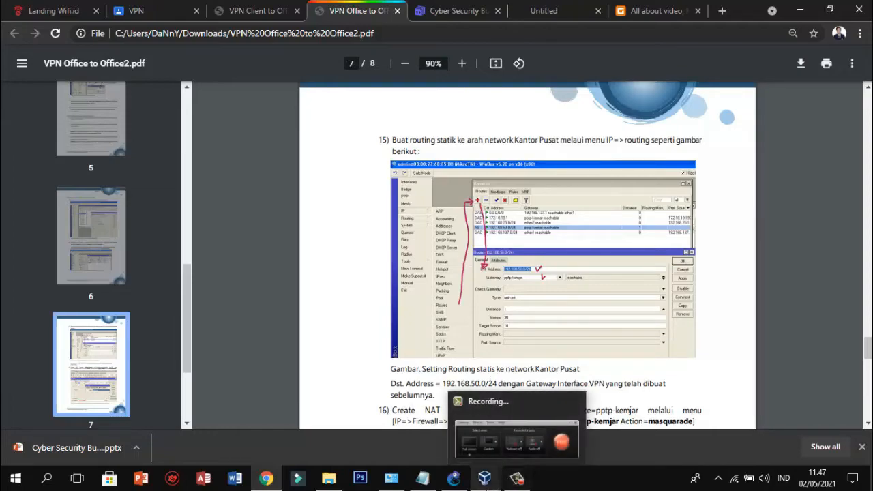
mouse_move(484, 479)
left_click(470, 409)
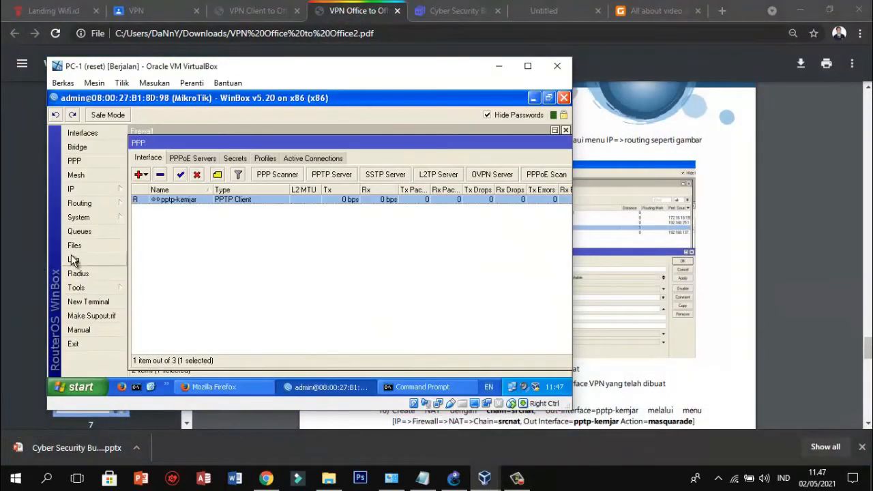
left_click(127, 204)
left_click(99, 189)
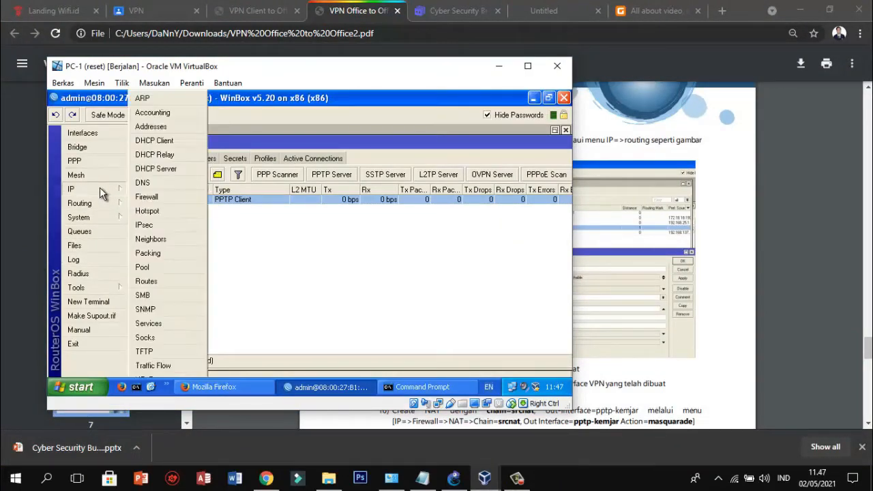
left_click(143, 281)
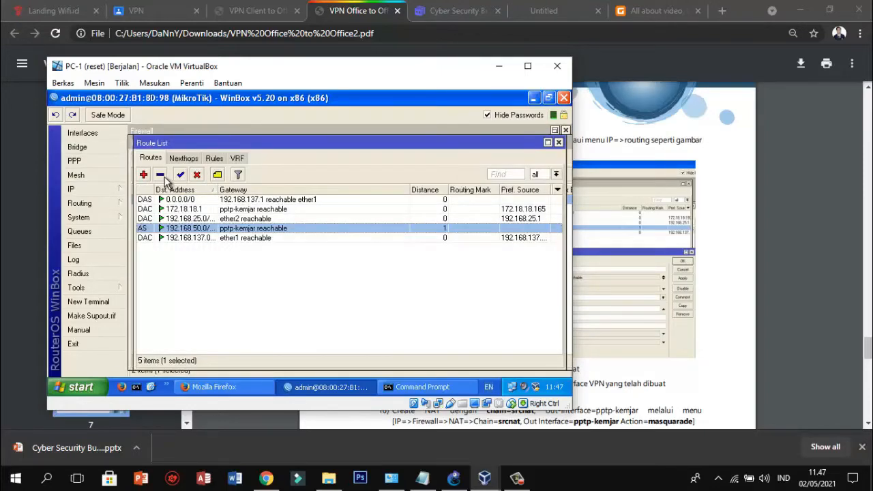
left_click(144, 175)
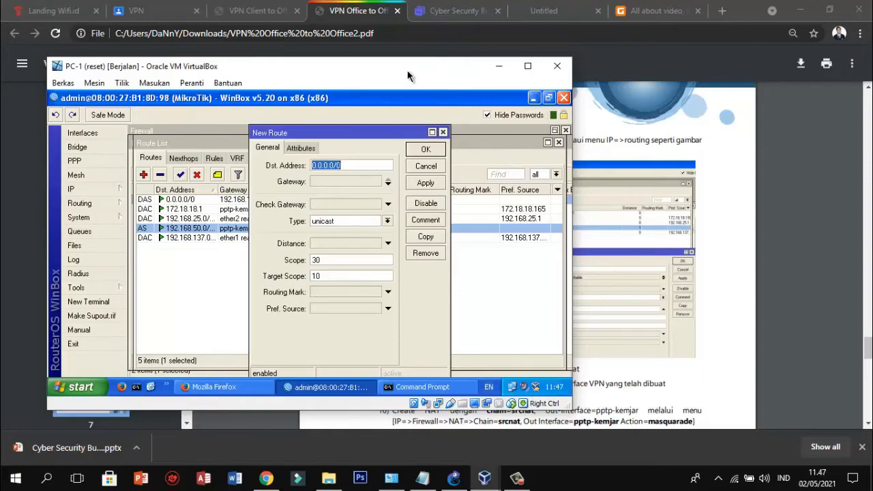
left_click_drag(408, 75, 362, 53)
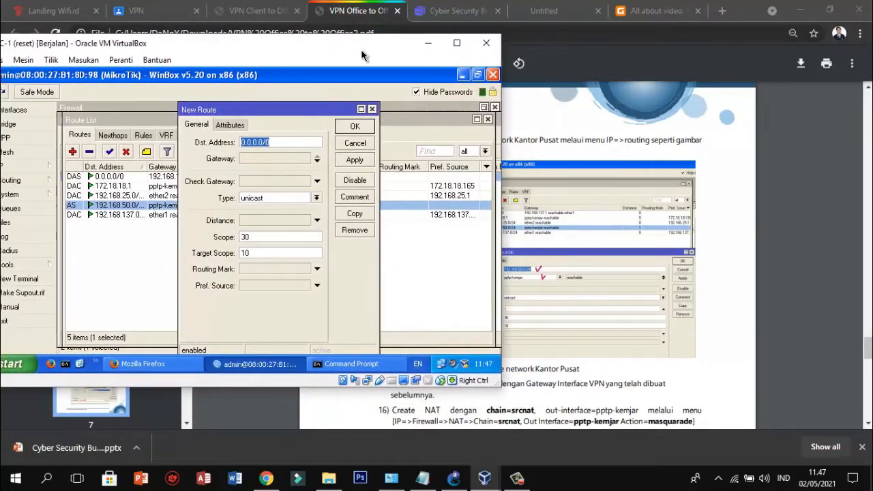
left_click(294, 159)
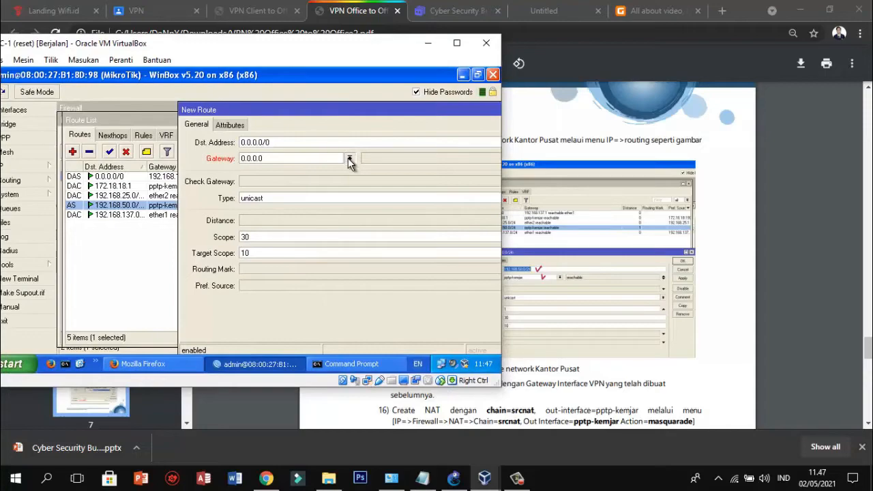
left_click(349, 159)
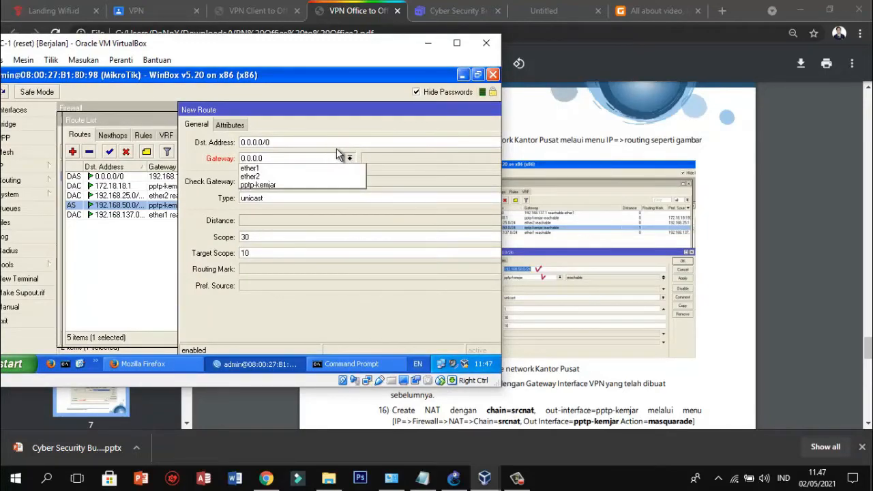
left_click(415, 113)
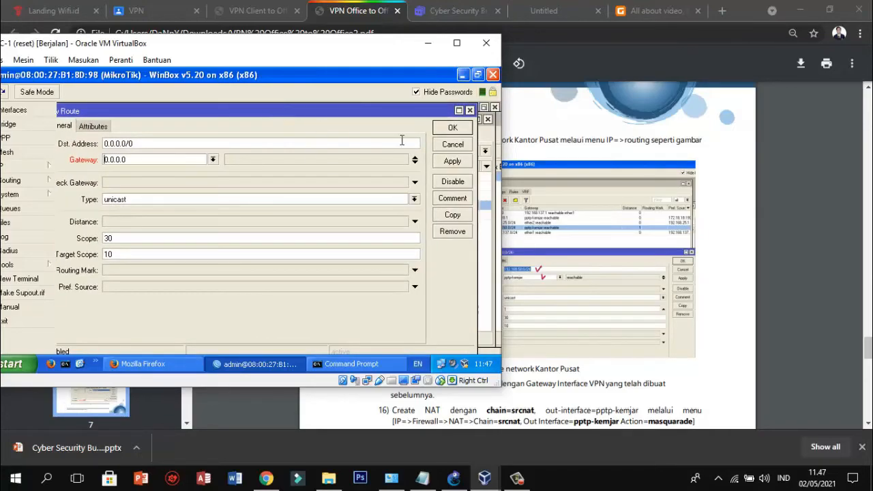
left_click(450, 143)
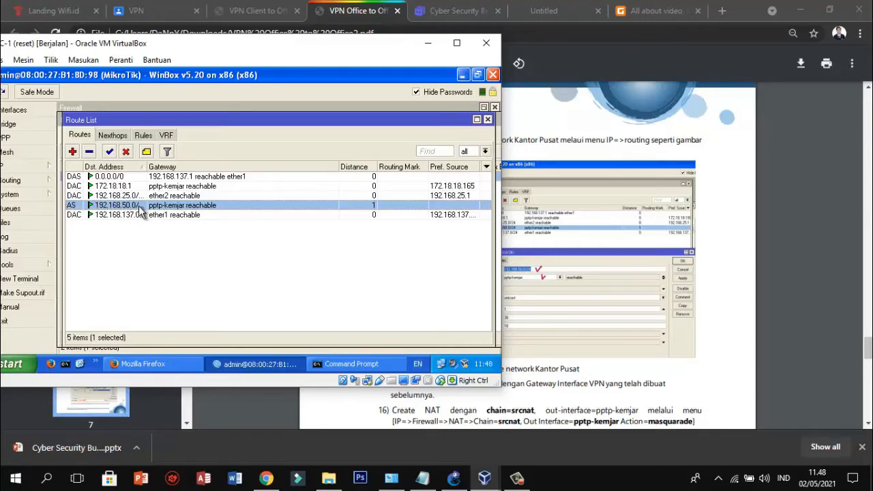
Close the route list and read step 16 of the PDF guide on creating the srcnat NAT rule
left_click(488, 119)
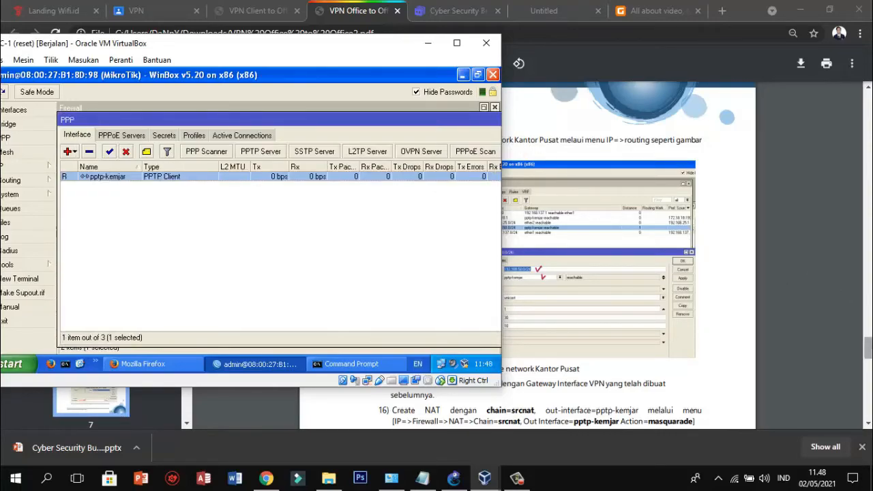
left_click_drag(868, 350, 869, 360)
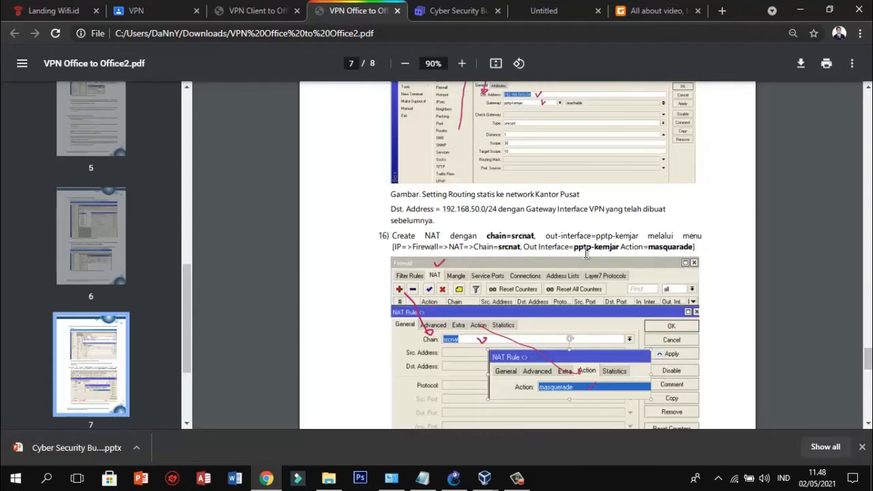
left_click(518, 479)
left_click(519, 480)
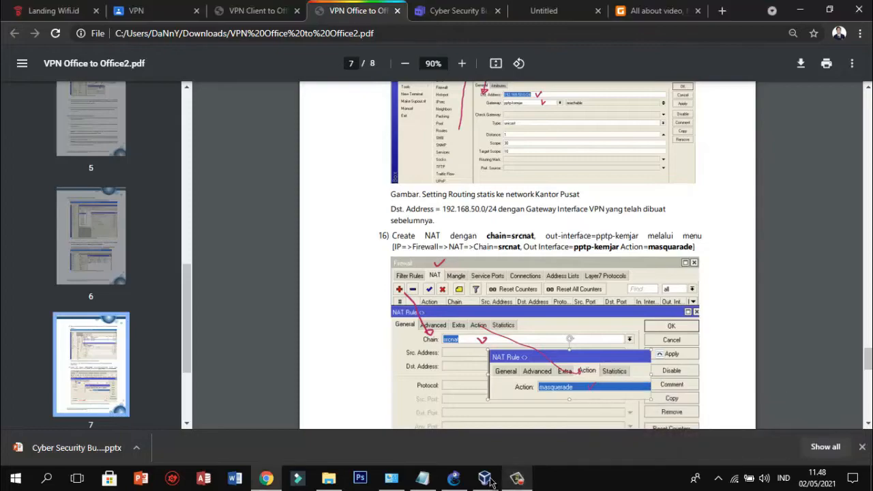
Return to the PC-1 virtual machine and open the firewall's NAT rules in WinBox
mouse_move(482, 478)
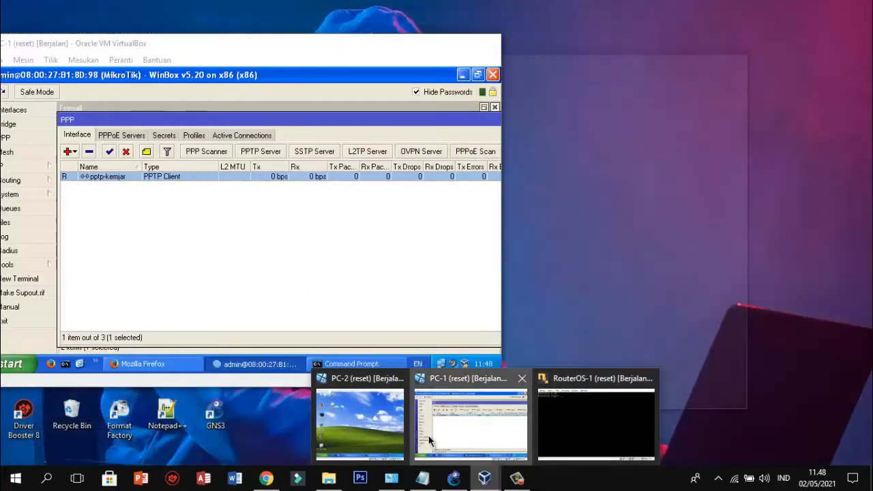
left_click(430, 441)
left_click_drag(183, 54, 228, 56)
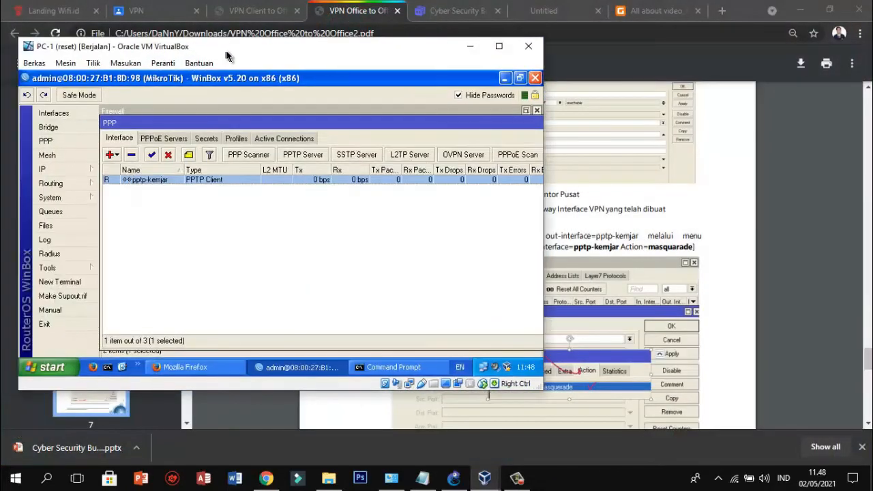
left_click(85, 169)
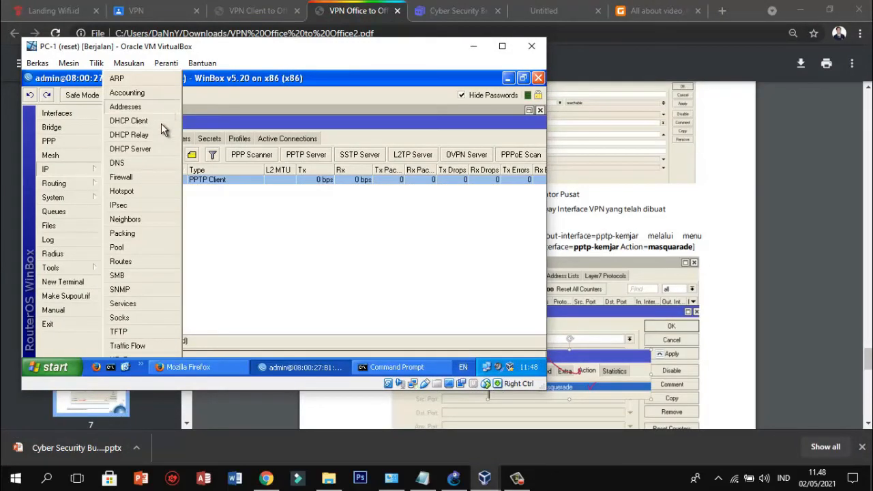
left_click(159, 177)
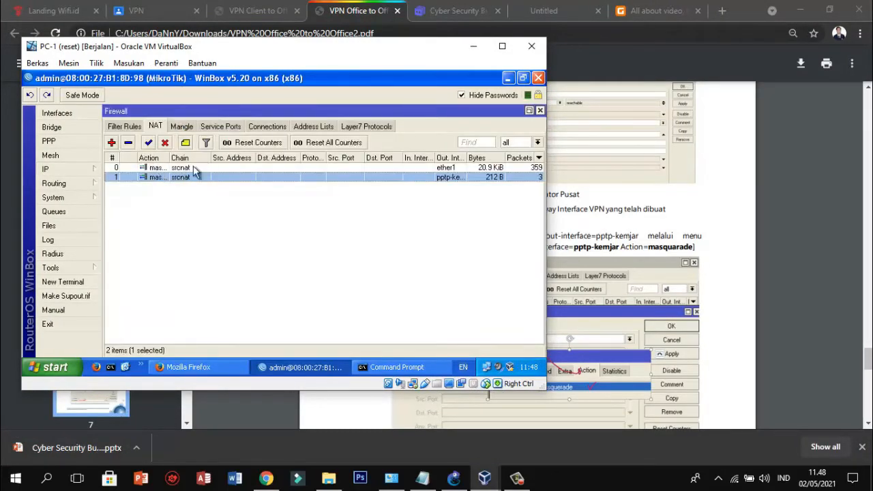
Start a new NAT rule to review its Action setting and srcnat chain, and cancel it without saving
left_click(112, 142)
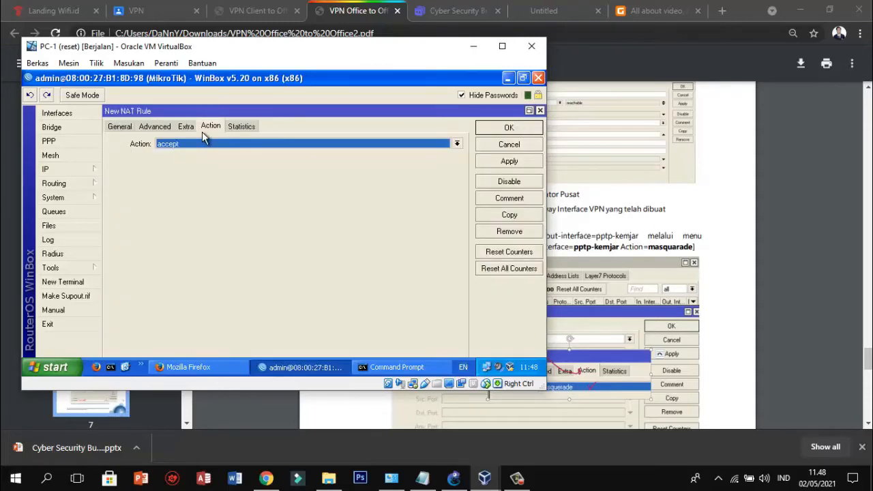
left_click(228, 143)
left_click(228, 142)
left_click(127, 130)
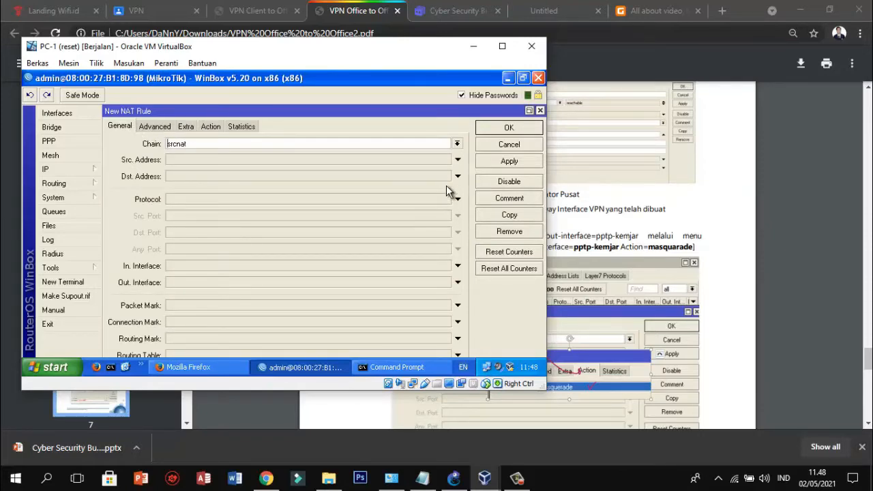
left_click(509, 144)
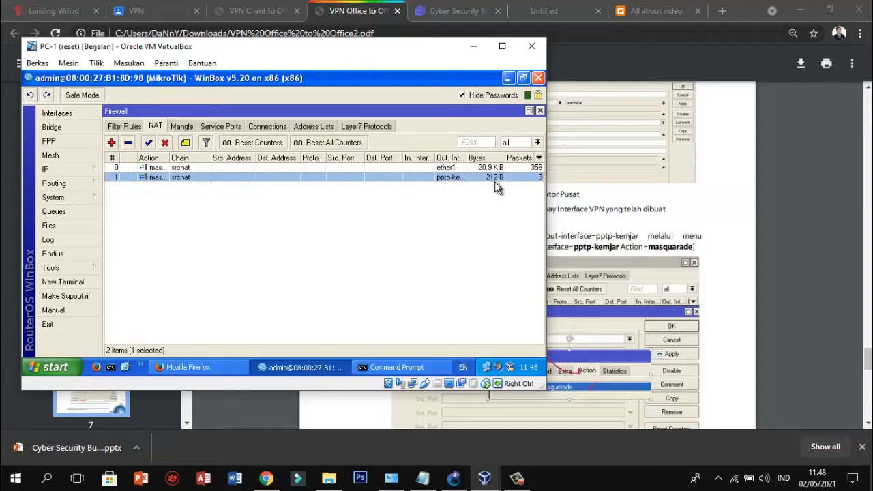
Close the Firewall and DHCP Server windows and read step 17 and the referenced steps 11 and 12 of the PDF guide
left_click(540, 111)
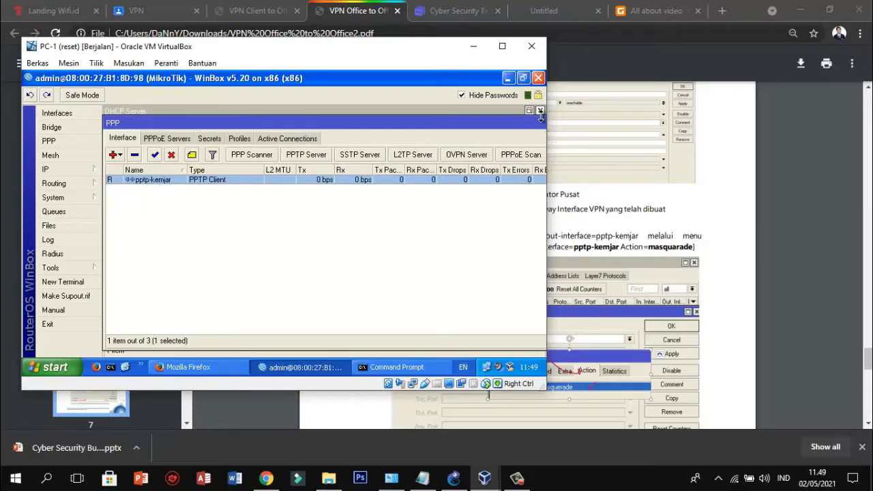
left_click(539, 110)
left_click(540, 111)
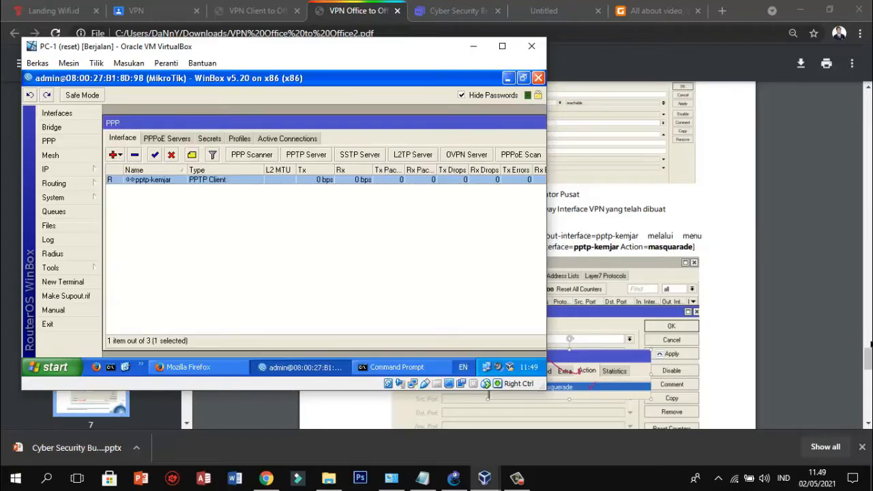
left_click_drag(870, 356, 869, 380)
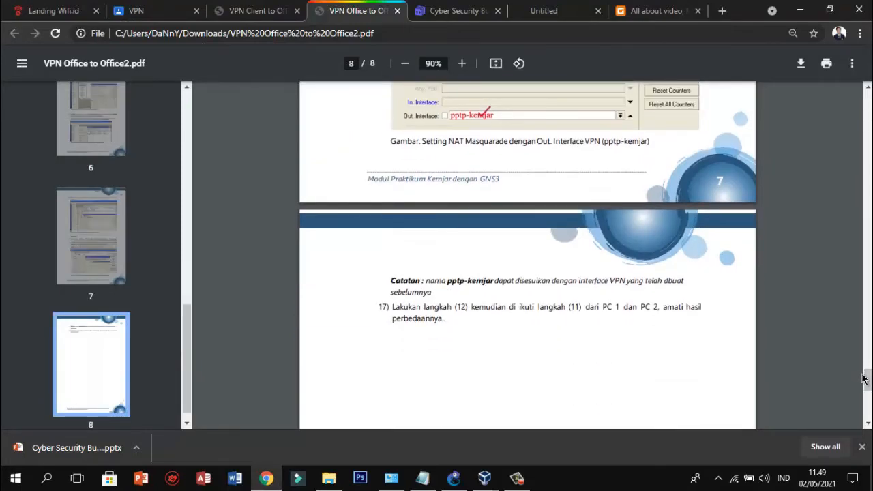
left_click_drag(868, 380, 869, 283)
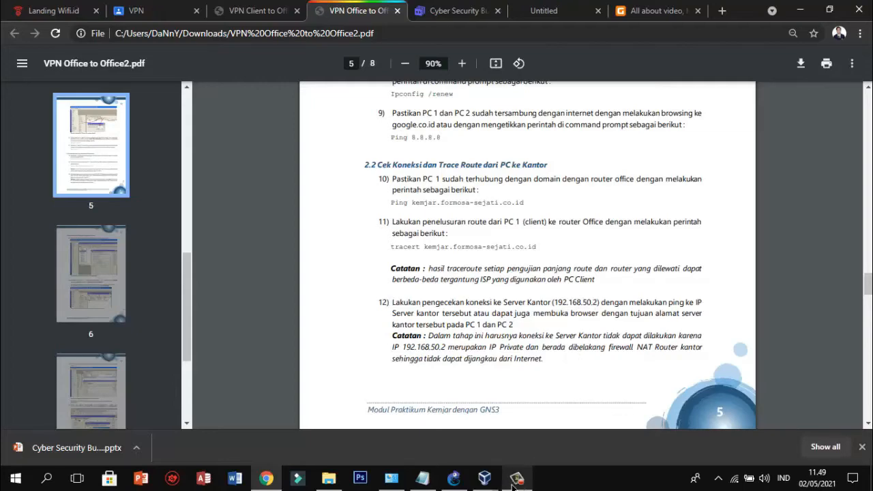
Switch to the PC-1 virtual machine, ping 192.168.50.2 in its Command Prompt and minimize the prompt
left_click(485, 479)
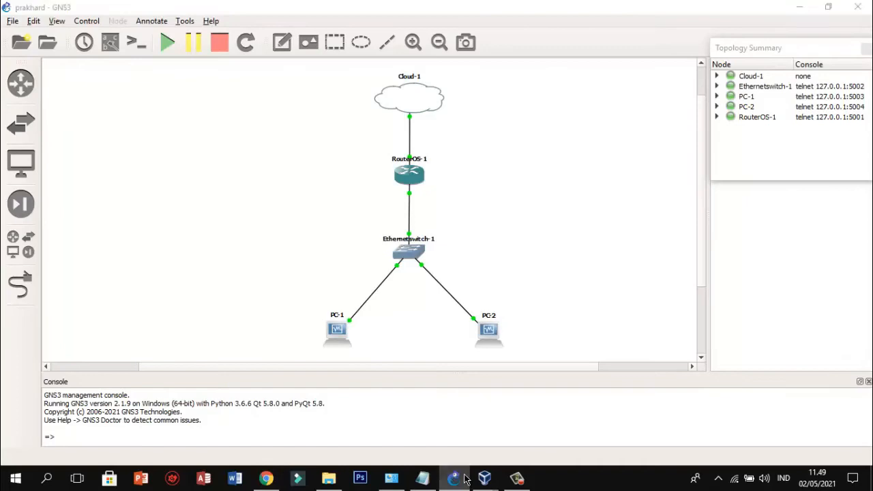
left_click(485, 481)
mouse_move(485, 479)
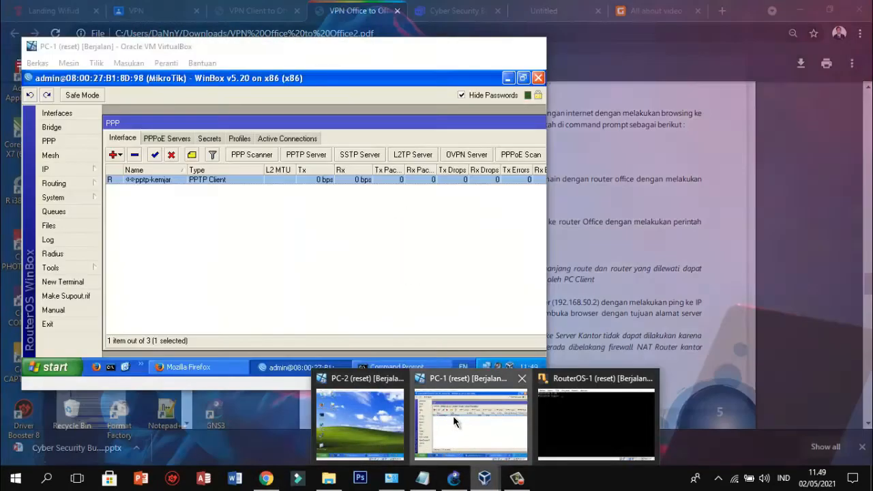
left_click(452, 415)
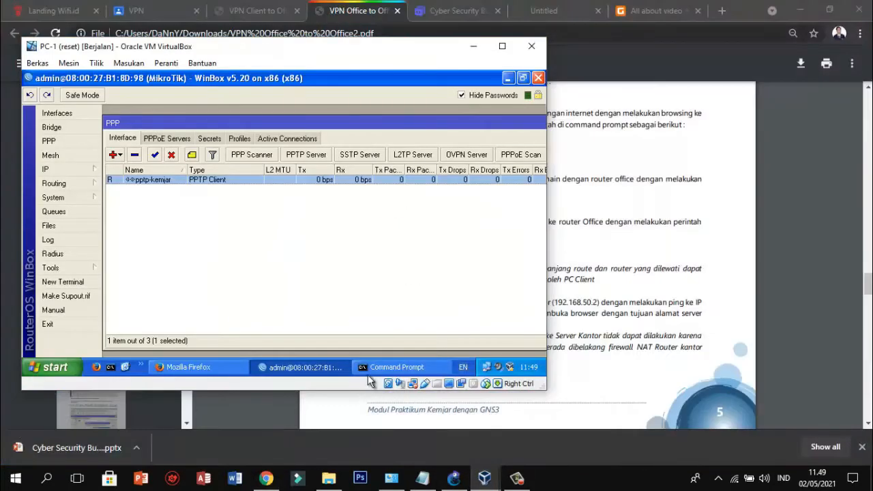
left_click(370, 369)
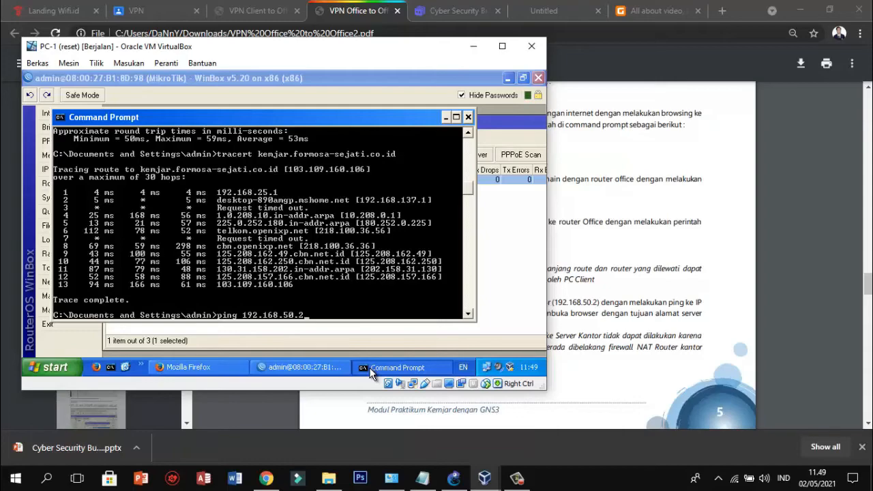
key("Return")
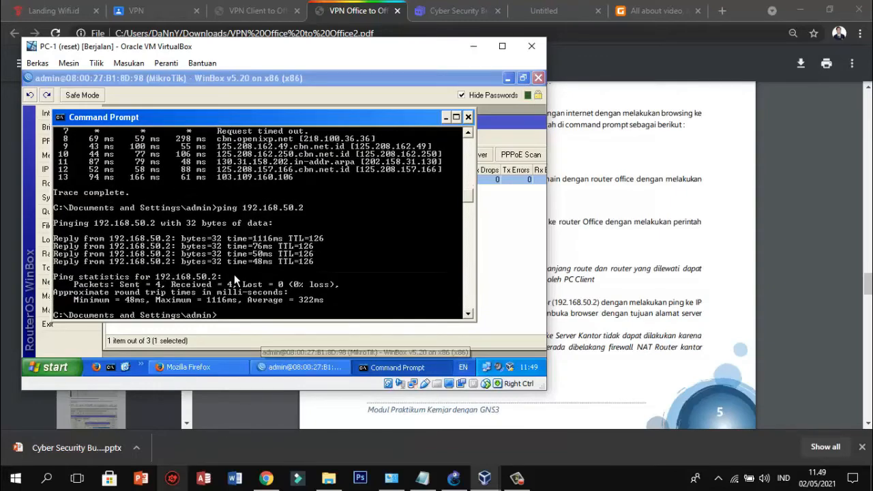
left_click(446, 118)
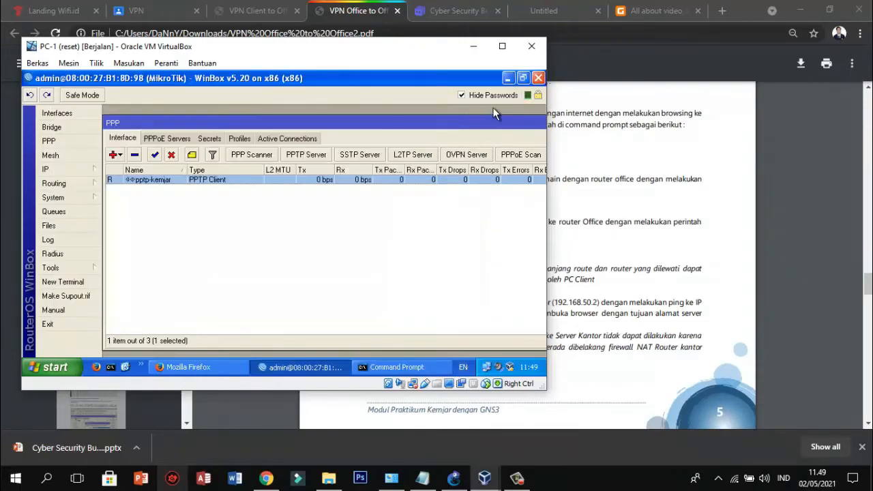
Minimize WinBox, reload 192.168.50.2 in PC-1's Firefox to check the office web page, and minimize the browser
left_click(507, 79)
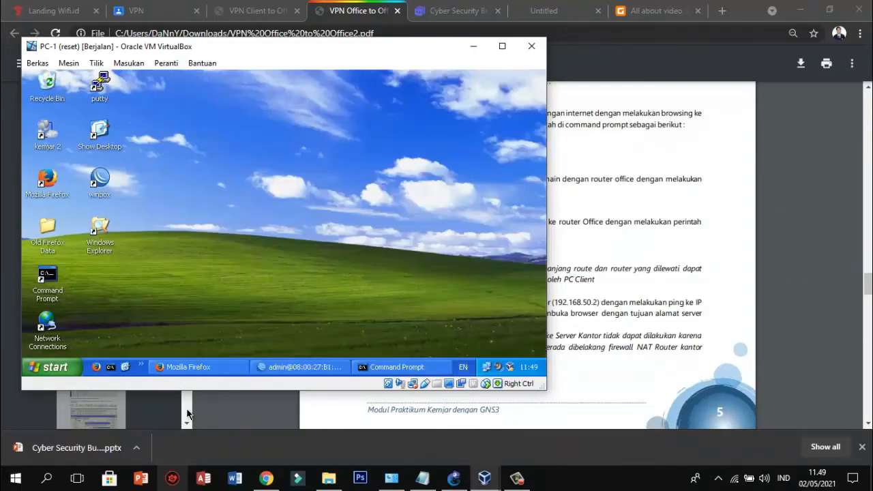
left_click(182, 369)
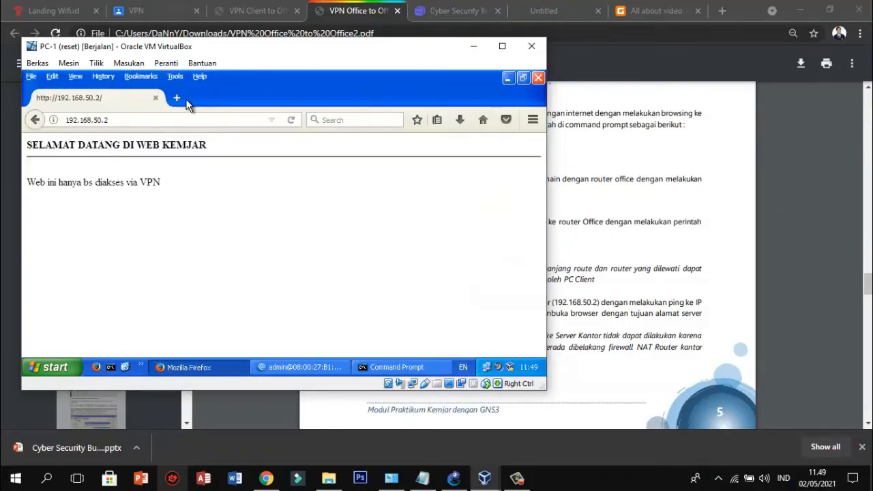
left_click(175, 118)
key("Return")
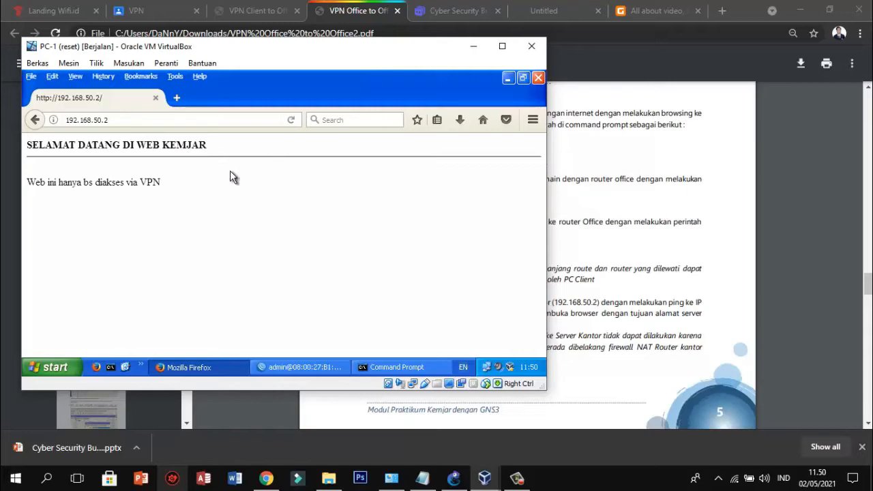
left_click_drag(171, 182, 364, 152)
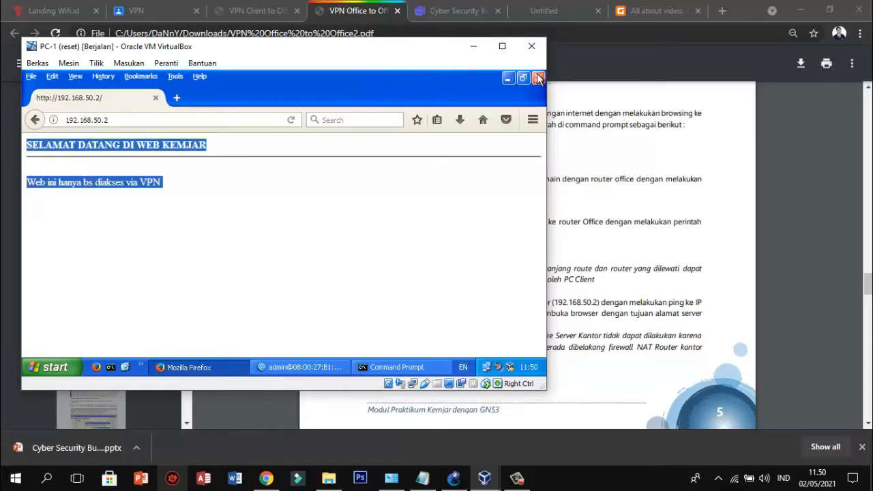
left_click(508, 78)
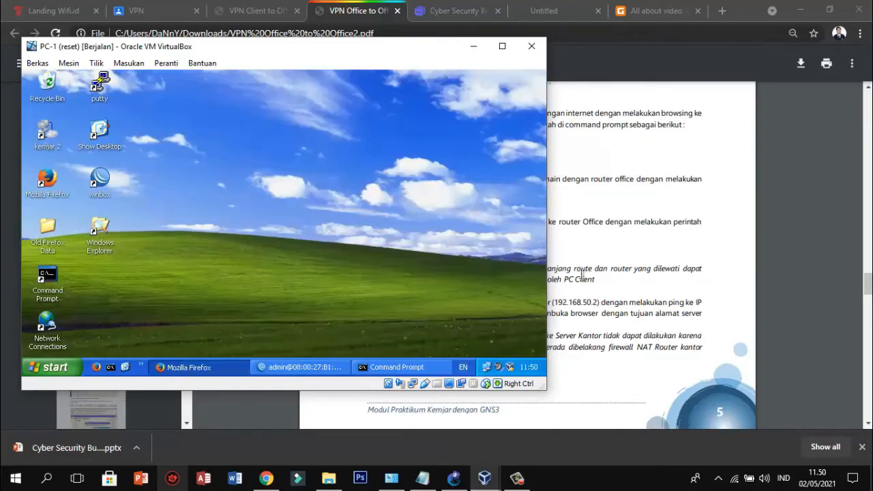
Switch to the PC-2 virtual machine, ping 192.168.50.2 in its Command Prompt and minimize the prompt
left_click(486, 481)
left_click(368, 425)
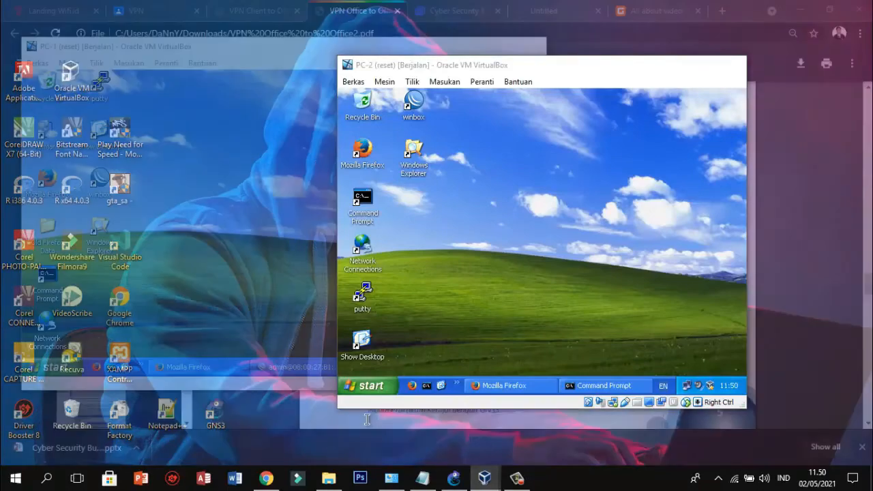
left_click(593, 386)
type("pi")
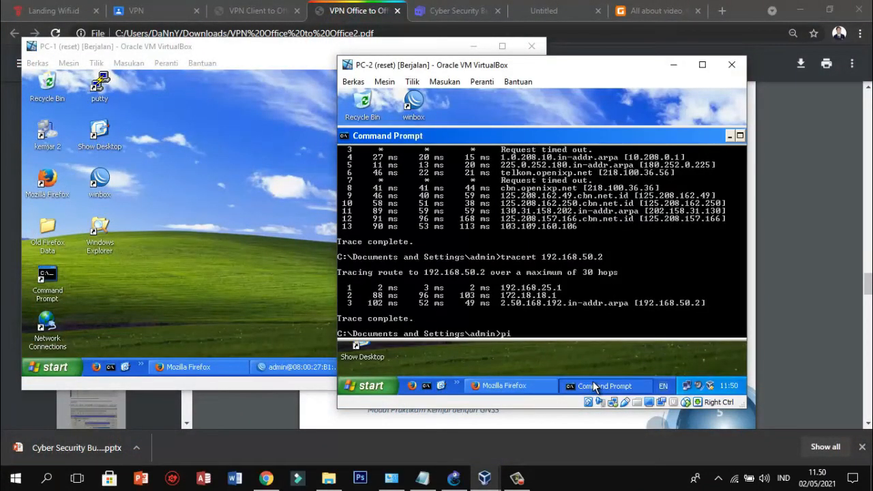
type("ng 192.168.50.2")
key("Return")
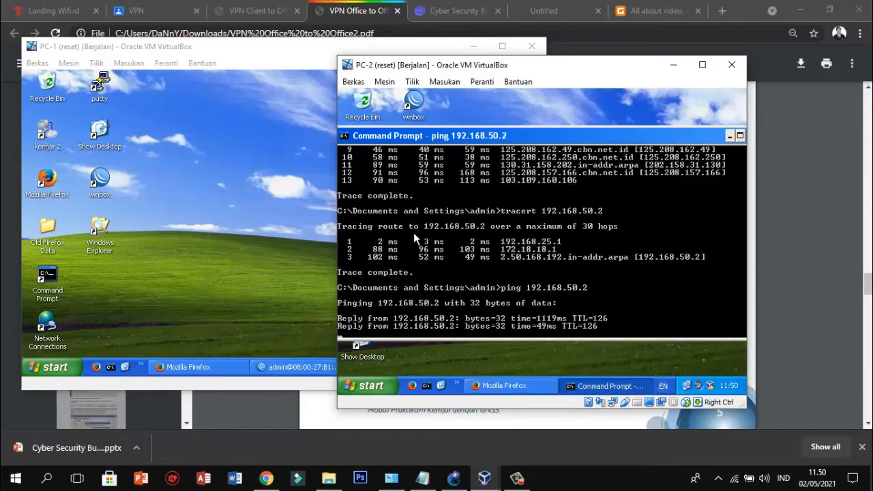
left_click(731, 137)
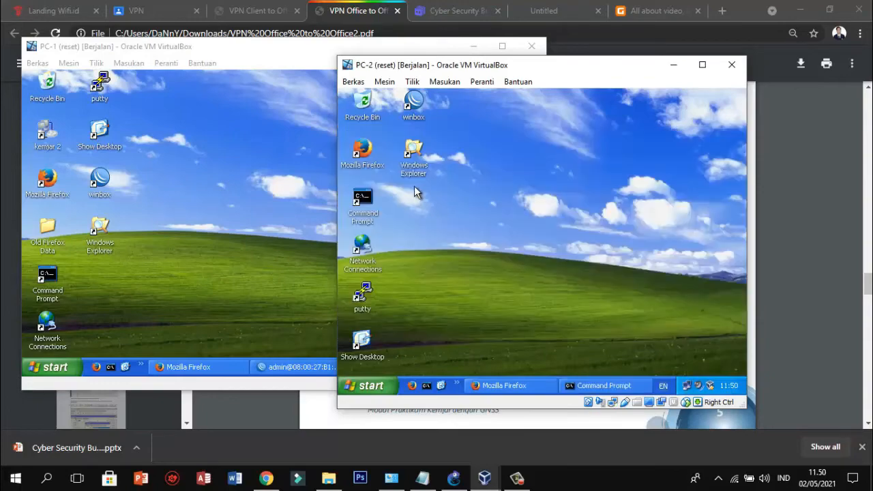
Reload 192.168.50.2 in PC-2's Firefox to check the office web page, and minimize the browser
left_click(506, 386)
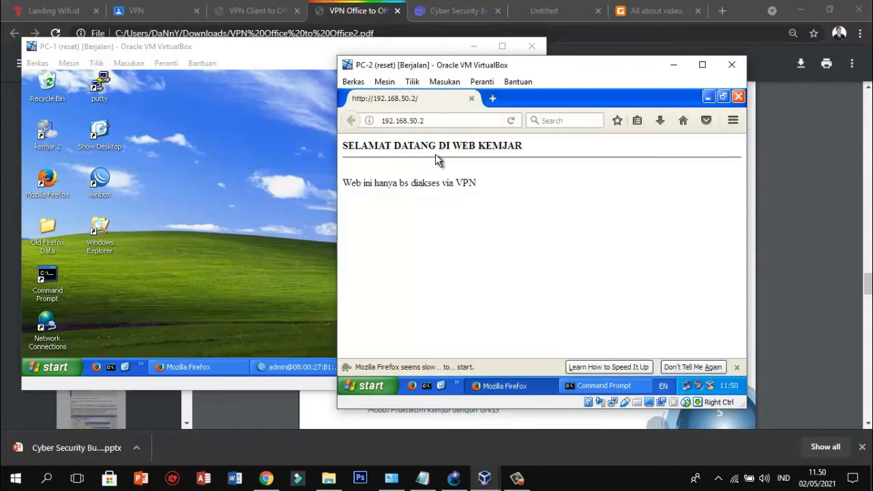
left_click(457, 119)
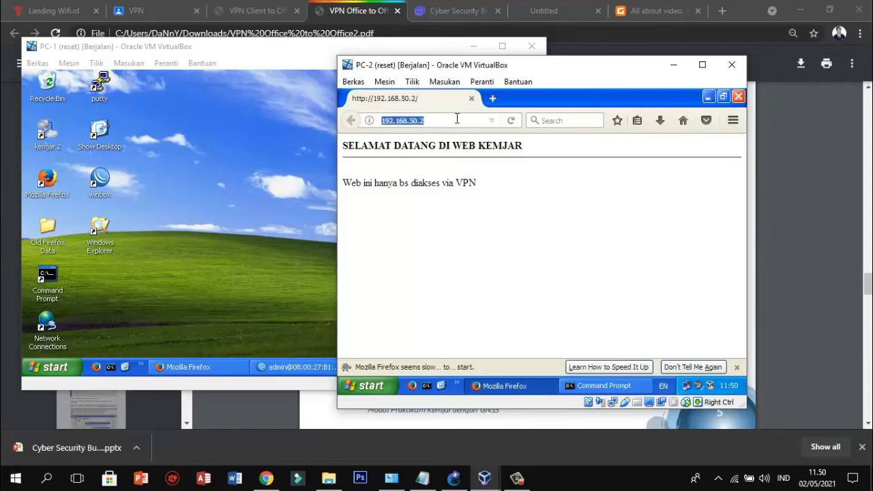
key("Return")
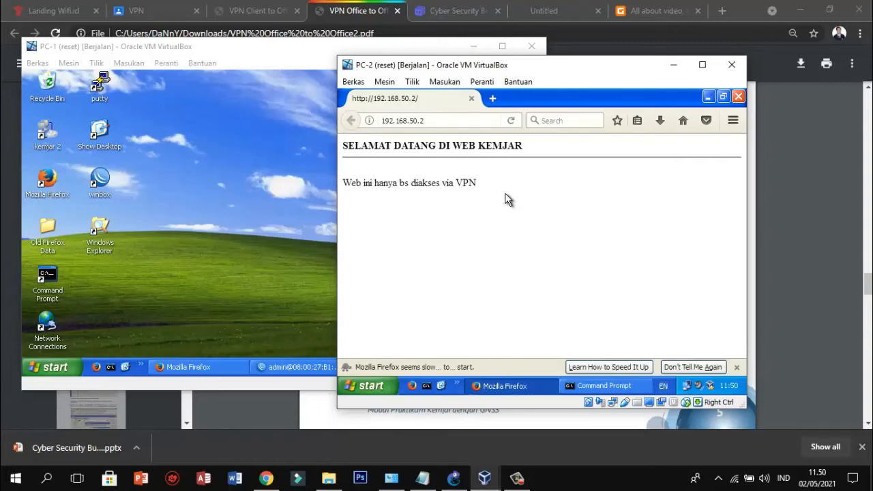
left_click(707, 96)
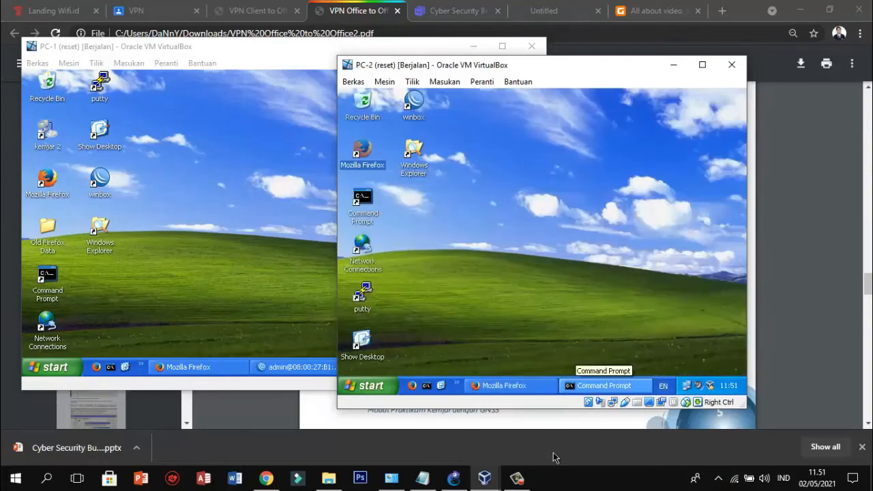
left_click(517, 478)
left_click(517, 478)
mouse_move(484, 478)
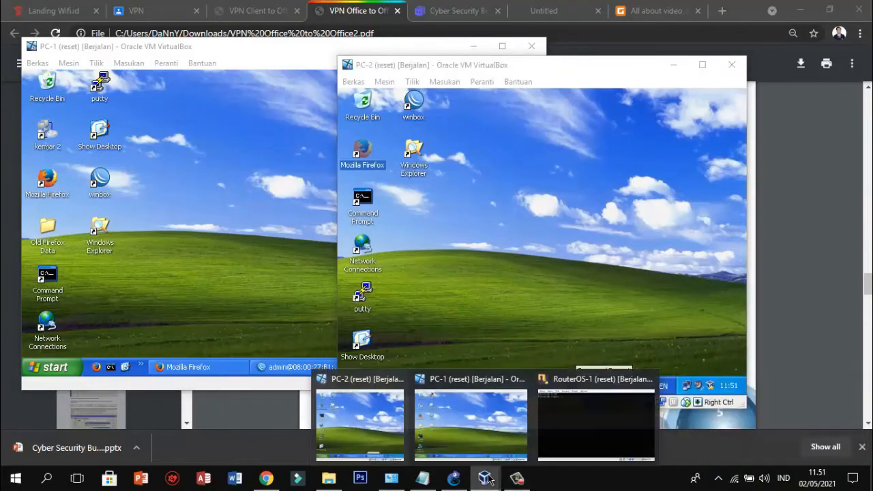
left_click(266, 478)
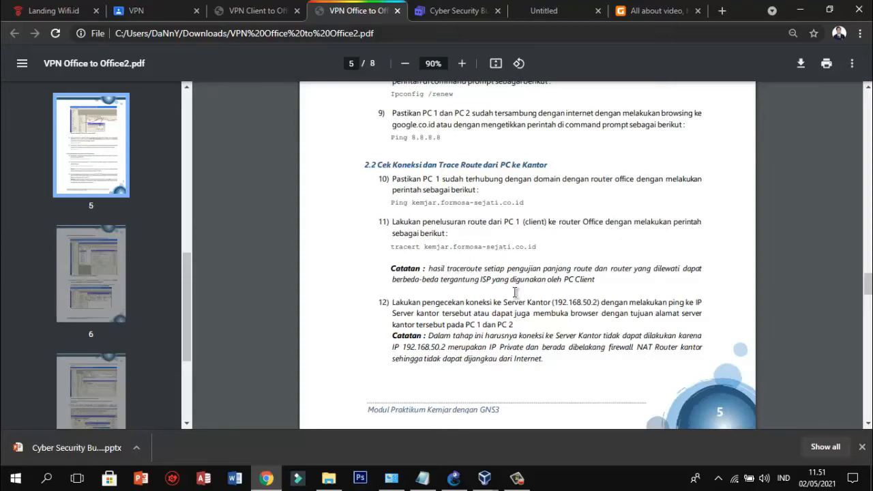
left_click(527, 480)
left_click(525, 480)
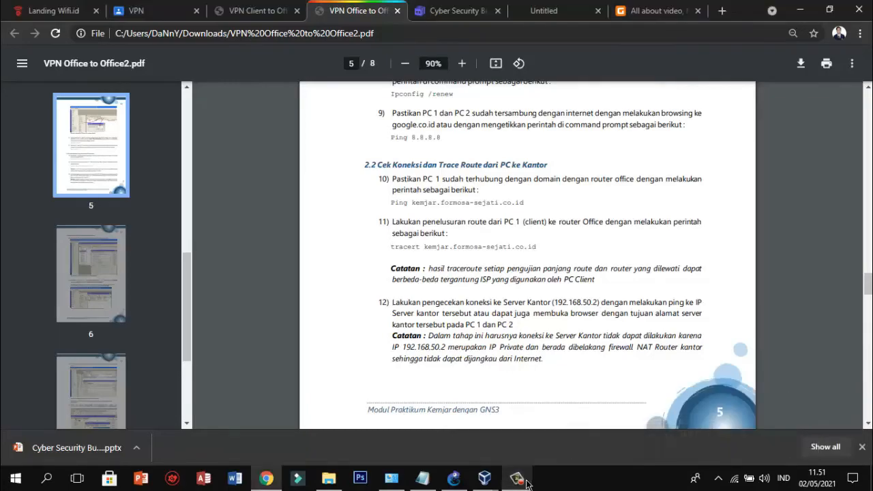
left_click(462, 478)
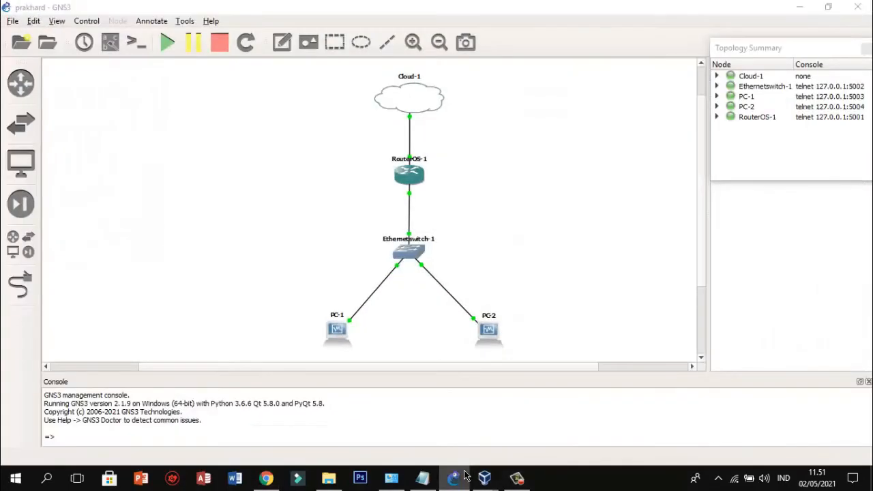
left_click(462, 478)
Switch to the PC-1 virtual machine and trace the route to 192.168.50.2 with tracert in its Command Prompt
mouse_move(486, 482)
mouse_move(470, 426)
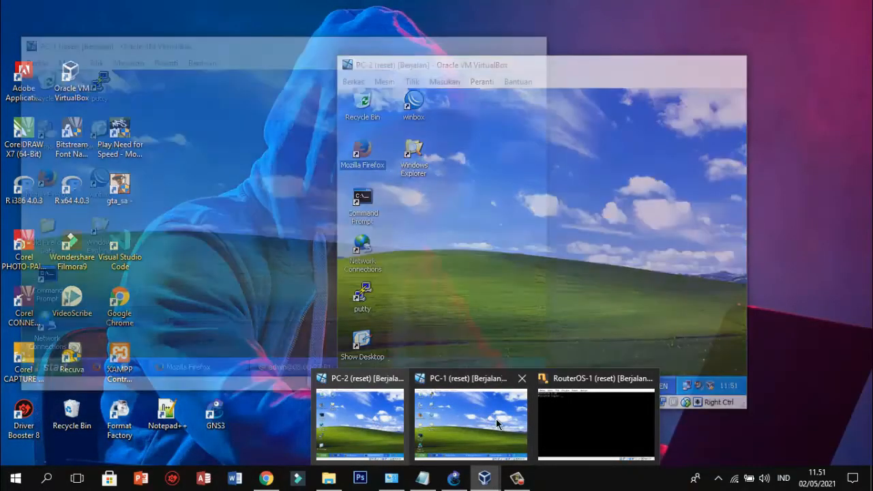
left_click(496, 424)
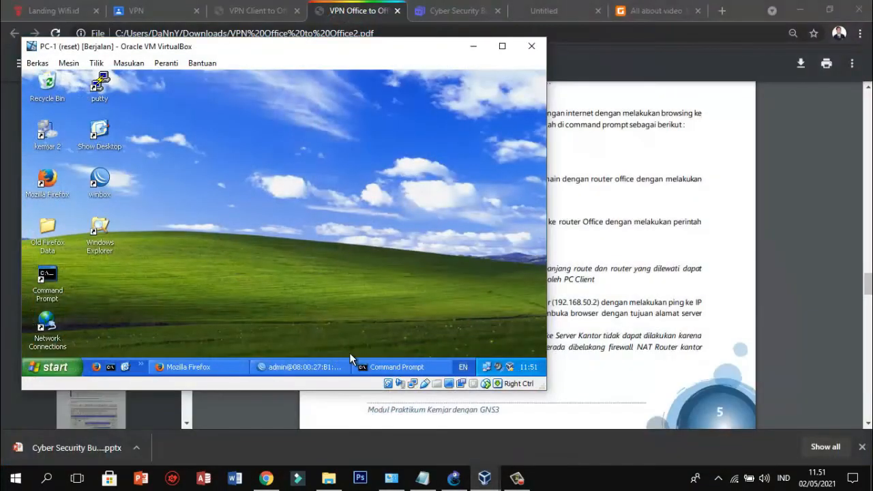
left_click(373, 369)
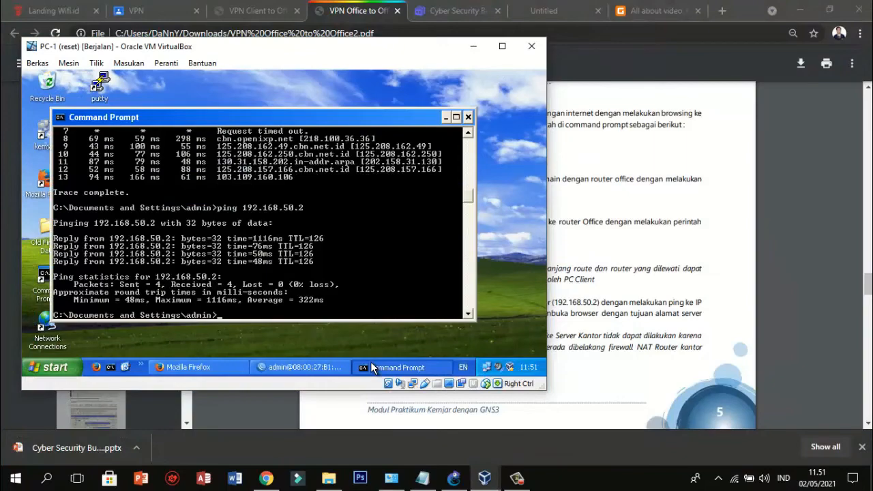
type("tracert 192.168.50")
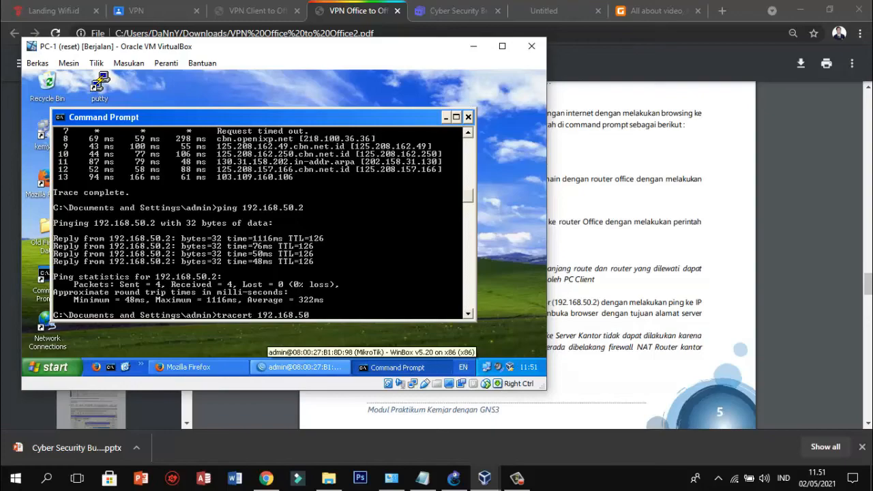
mouse_move(484, 477)
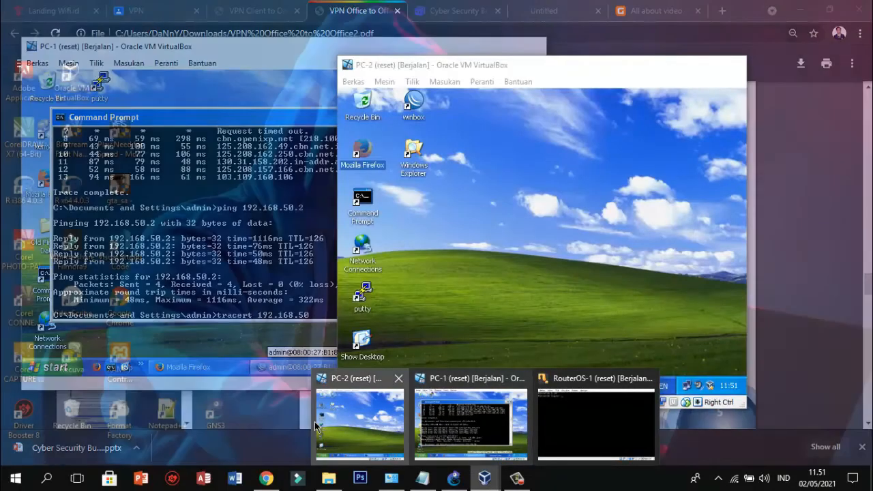
left_click(315, 426)
left_click(600, 386)
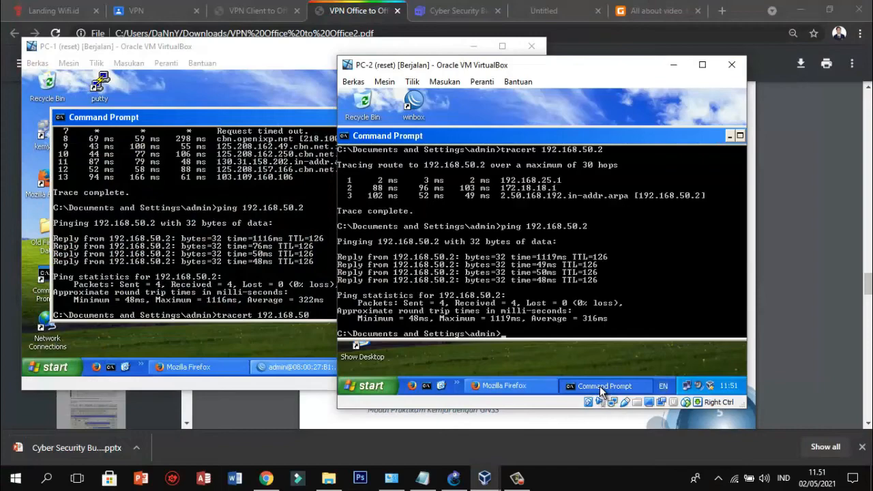
left_click(596, 384)
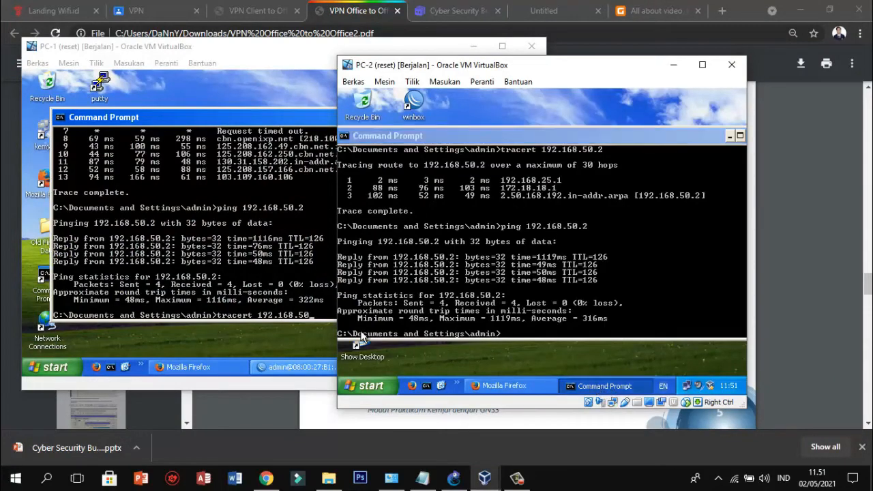
left_click(315, 315)
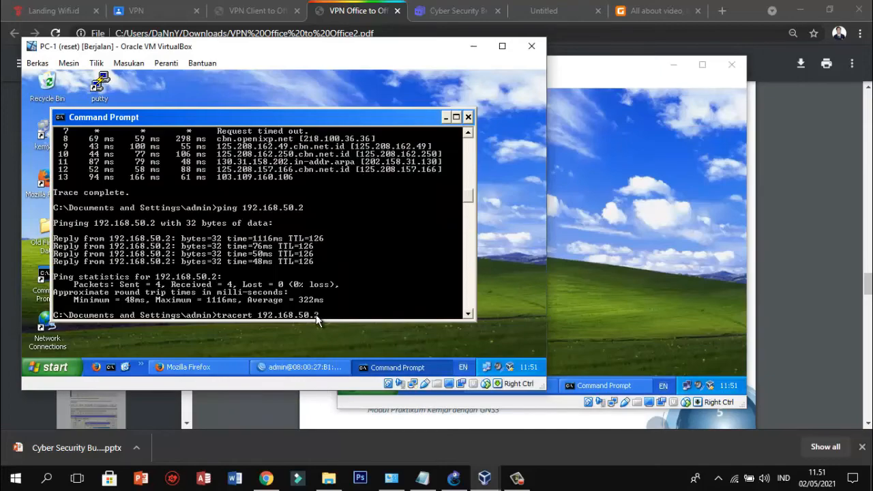
key("Return")
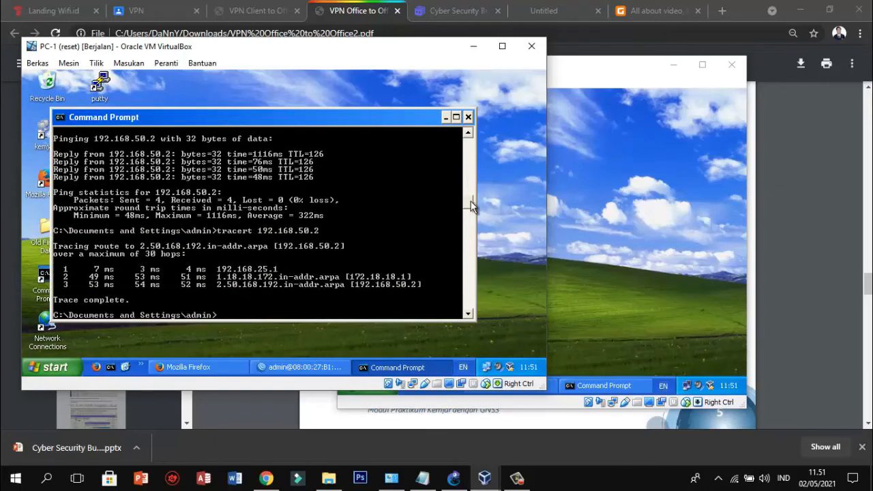
Compare the earlier trace to kemjar.formosa-sejati.co.id with the 192.168.50.2 trace in PC-1's Command Prompt
left_click_drag(471, 200, 488, 187)
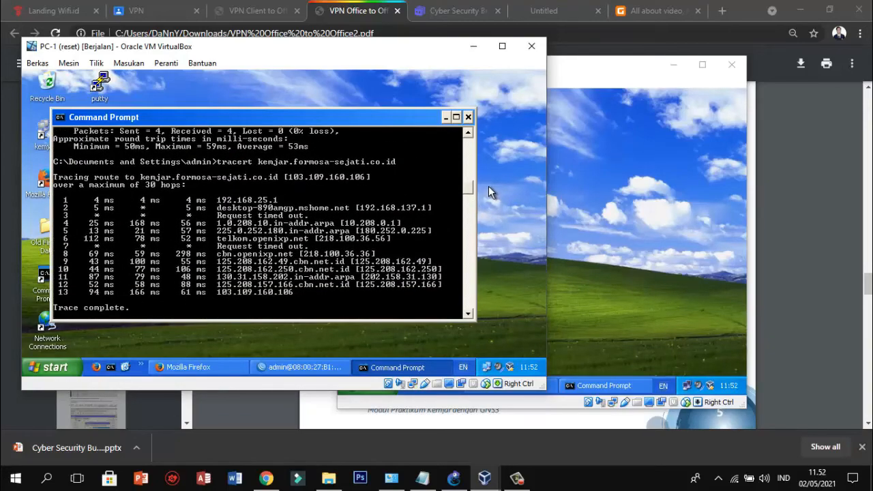
key("Return")
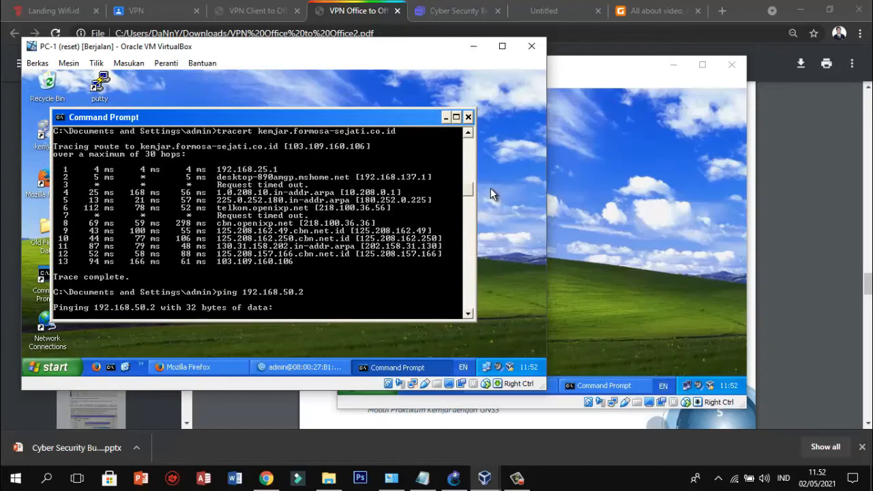
type("tracert 192.168.50.2")
key("Return")
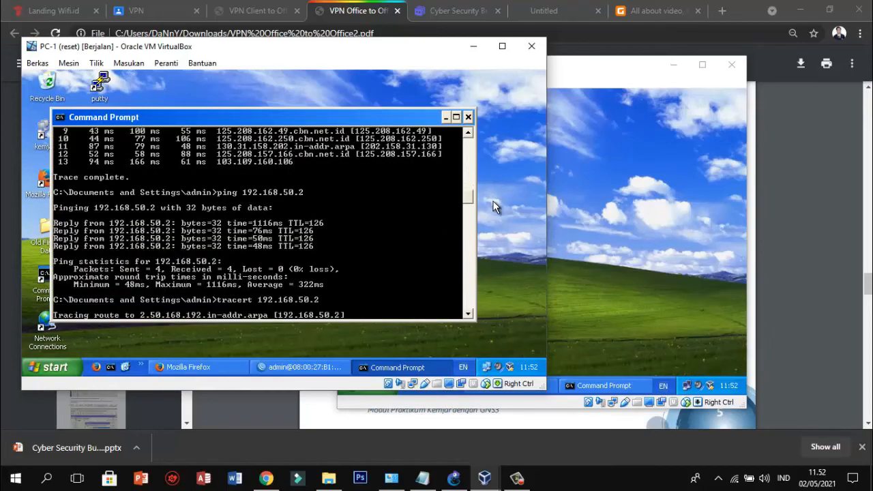
left_click_drag(491, 194, 494, 205)
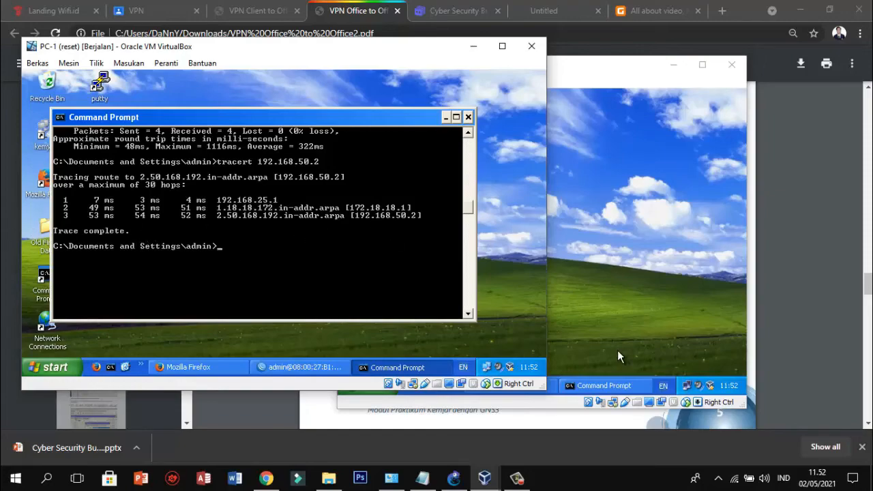
Switch to the PC-2 virtual machine and run tracert 192.168.50.2 in its Command Prompt
left_click(660, 315)
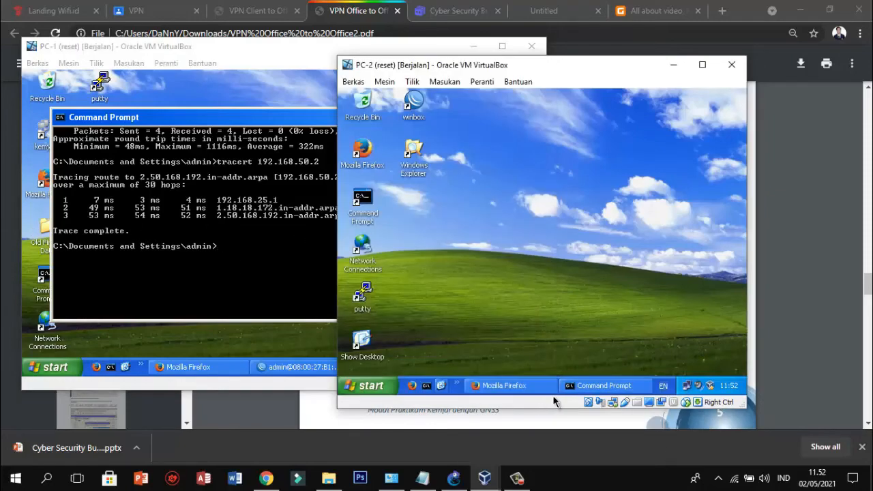
left_click(597, 387)
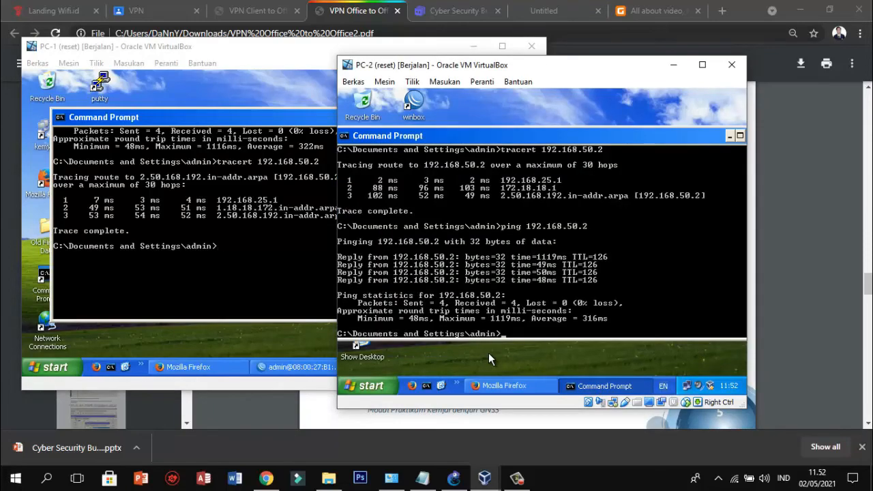
type("tracert 192.168.50.2")
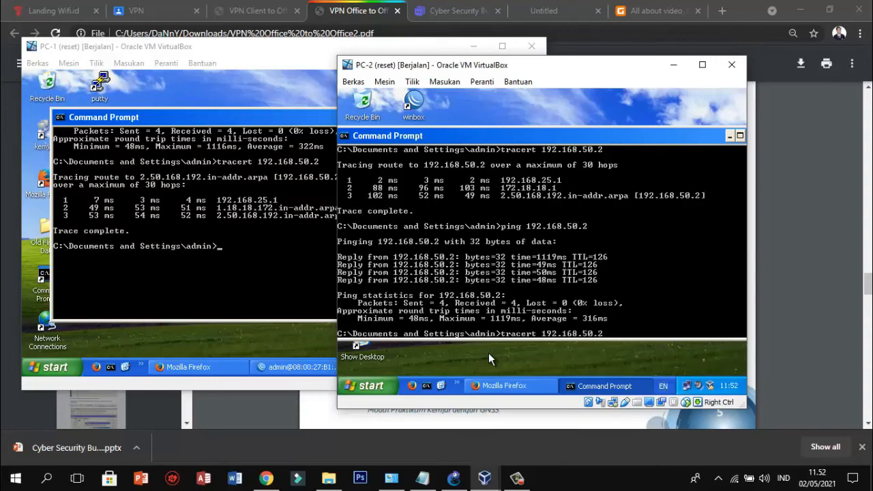
key("Return")
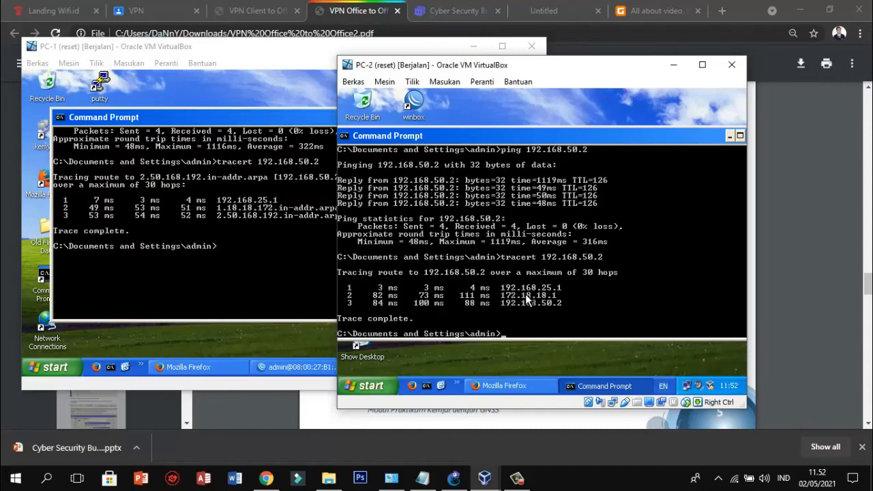
Move the PC-1 window aside and bring PC-2's window forward to compare both route traces
left_click(270, 235)
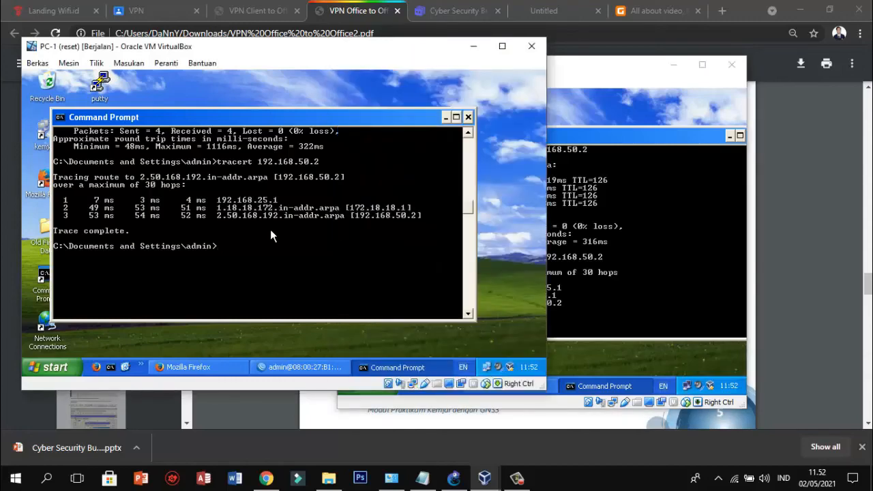
left_click_drag(380, 55, 241, 61)
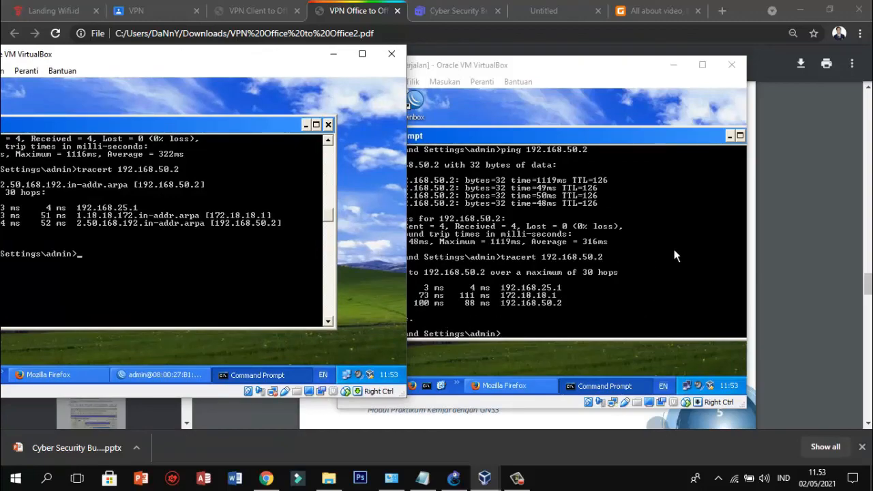
left_click(621, 227)
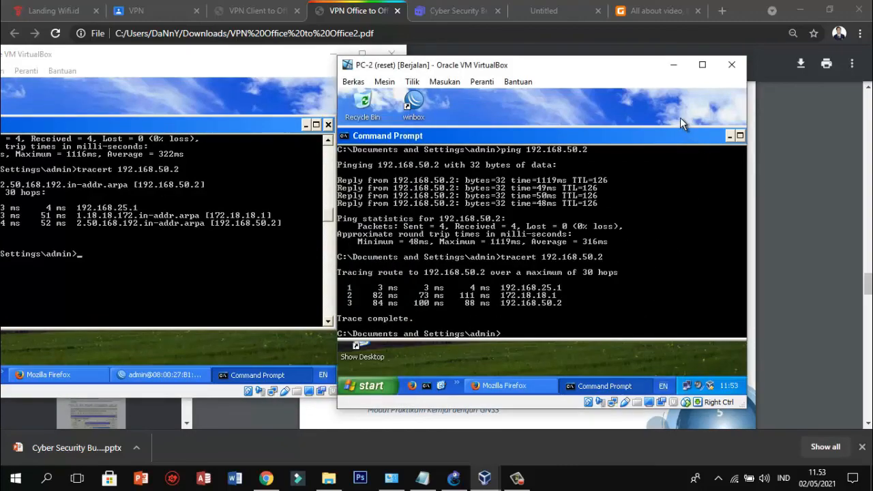